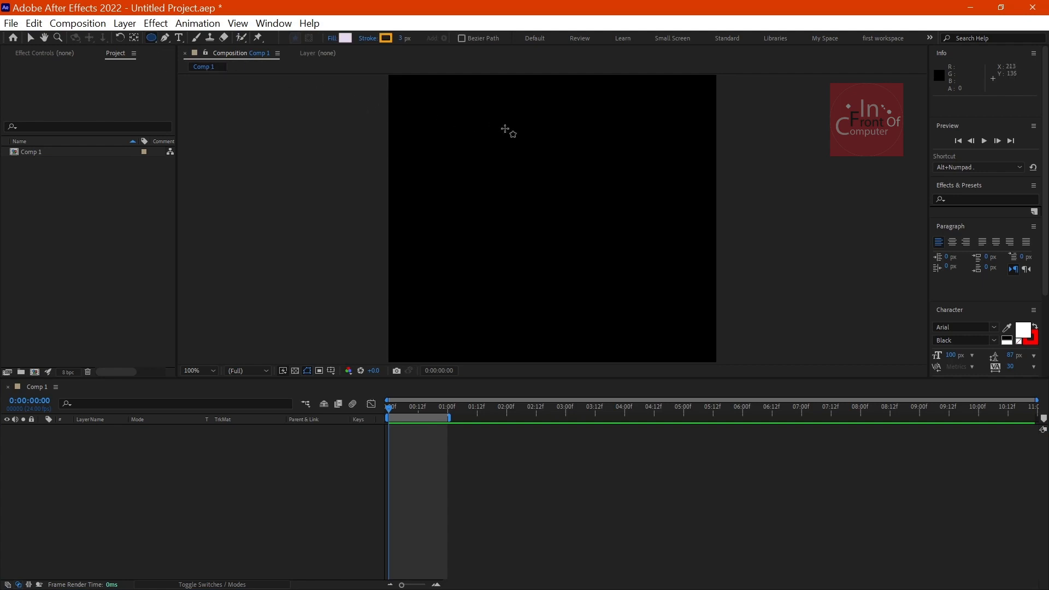
Step: Draw an ellipse head about 159 by 145 px and a rectangular body about 81 by 155 px below it, on separate shape layers
{"action": "left_click_drag", "start_coordinate": [498, 124], "coordinate": [585, 203]}
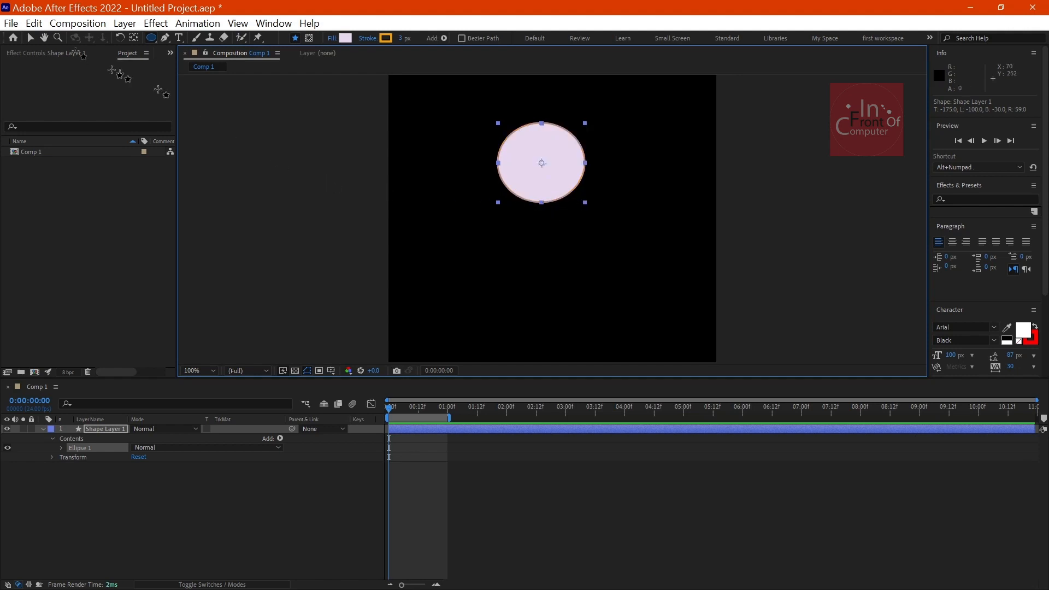
{"action": "left_click", "coordinate": [113, 475]}
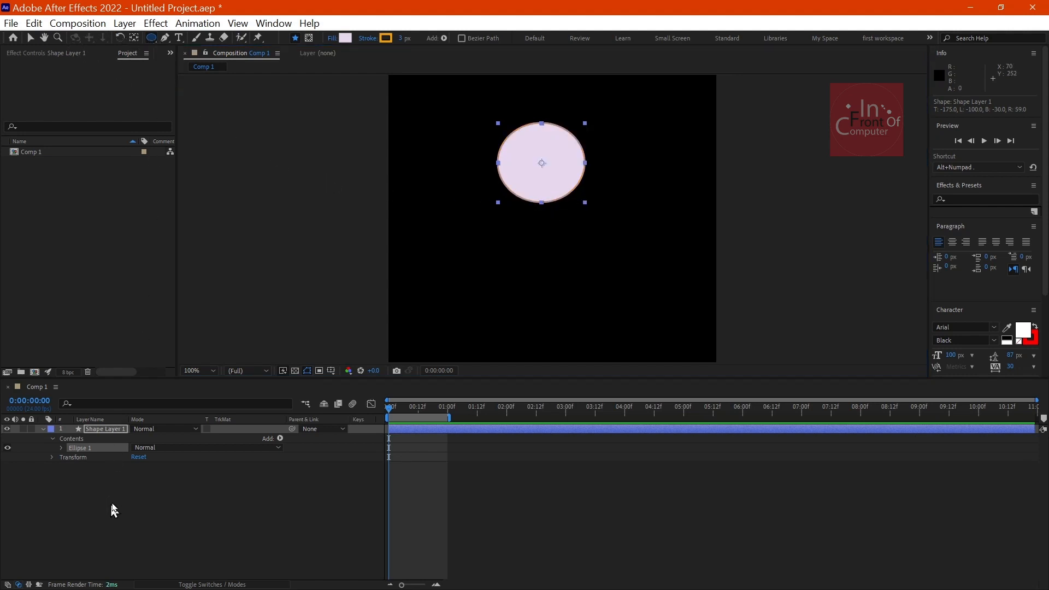
{"action": "left_click_drag", "start_coordinate": [152, 37], "coordinate": [182, 44]}
{"action": "left_click_drag", "start_coordinate": [521, 191], "coordinate": [565, 276]}
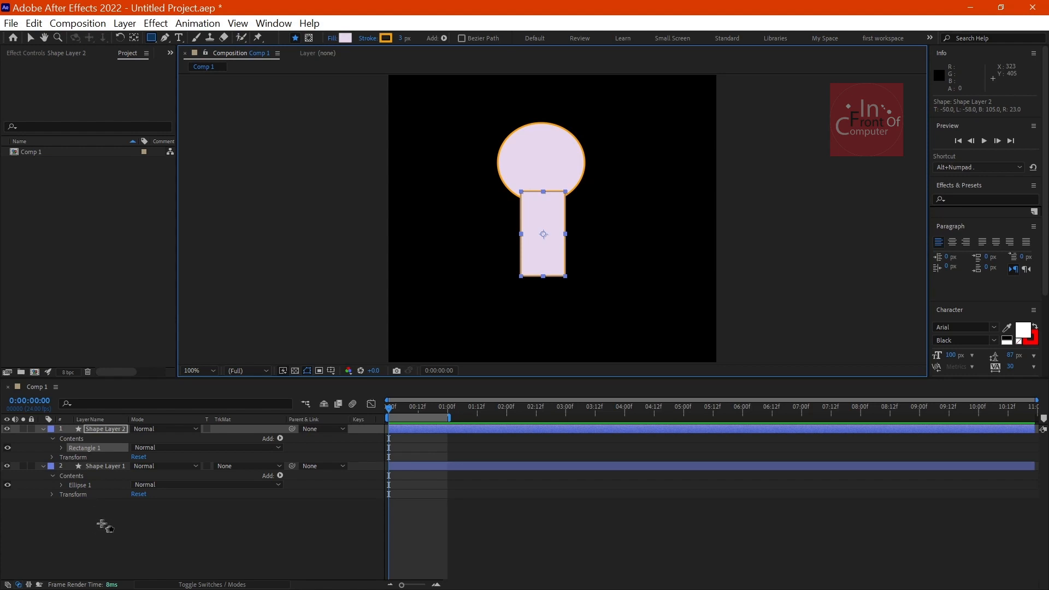
{"action": "left_click", "coordinate": [110, 563]}
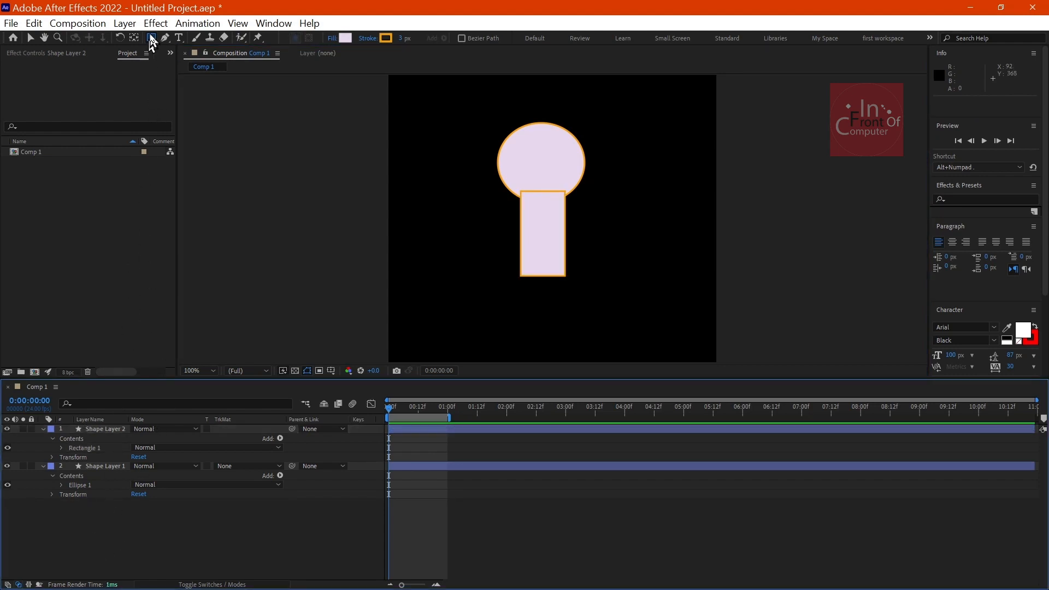
Step: Draw two narrow rectangular legs about 90 px tall under the body, each on its own shape layer
{"action": "left_click_drag", "start_coordinate": [527, 271], "coordinate": [535, 318]}
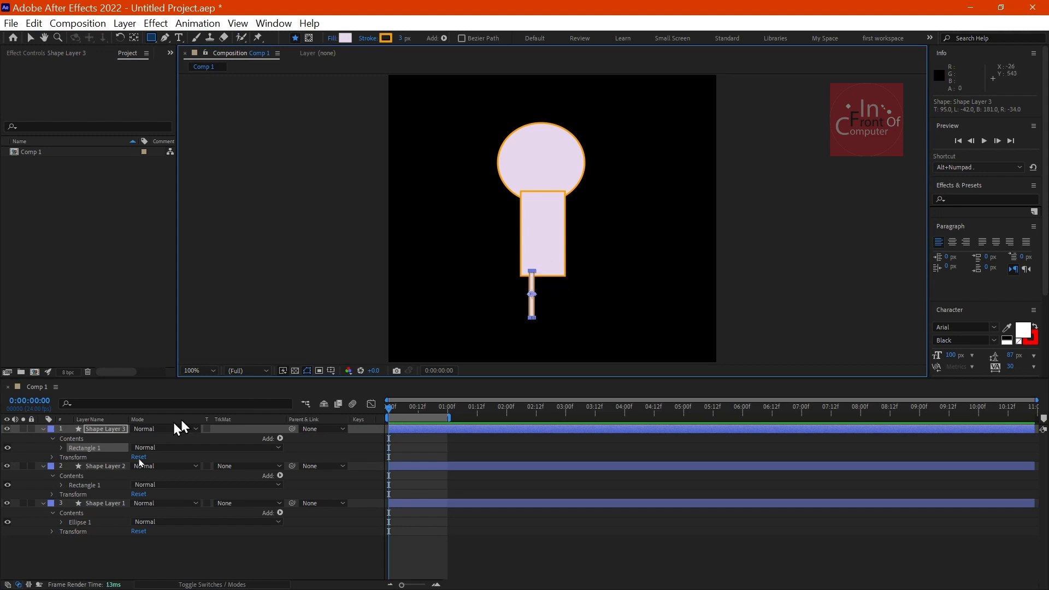
{"action": "left_click", "coordinate": [102, 550]}
{"action": "left_click_drag", "start_coordinate": [551, 270], "coordinate": [562, 321]}
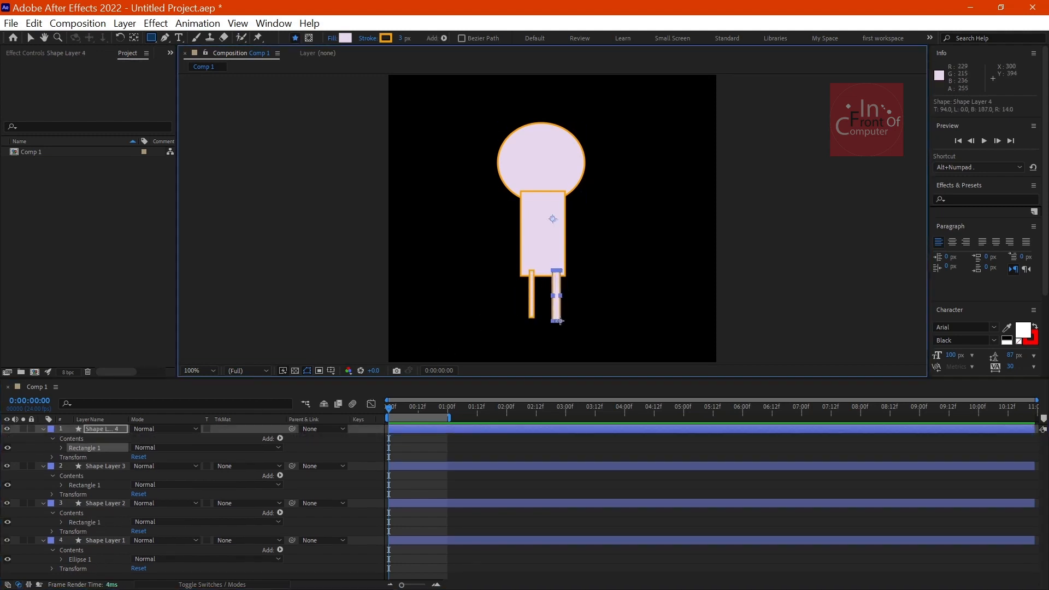
{"action": "left_click", "coordinate": [35, 475]}
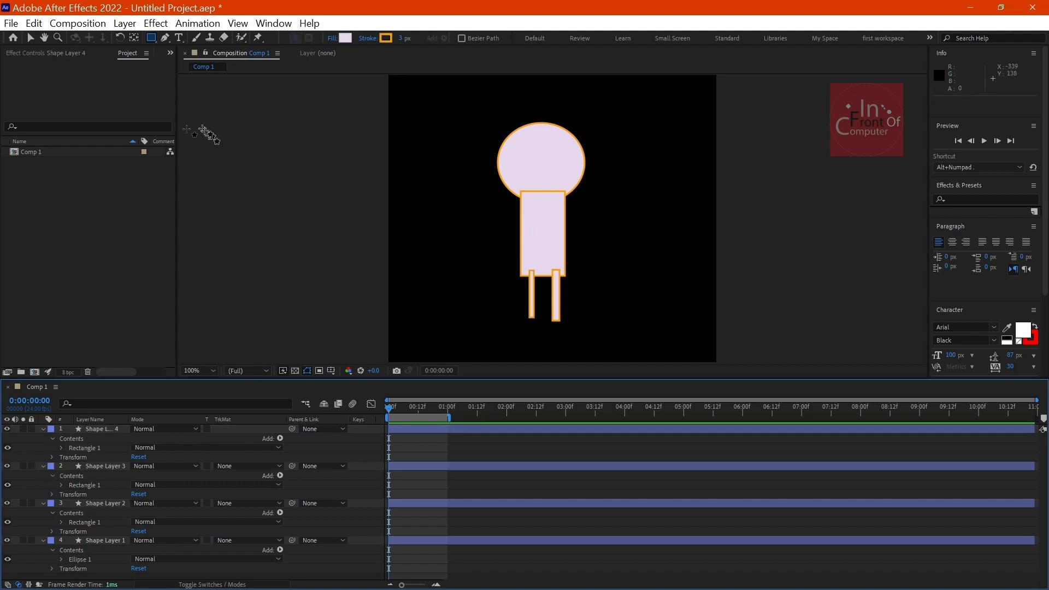
Step: Draw two eyes about 30 px wide and an elliptical mouth about 78 by 23 px on the head, each on its own shape layer
{"action": "left_click", "coordinate": [154, 41]}
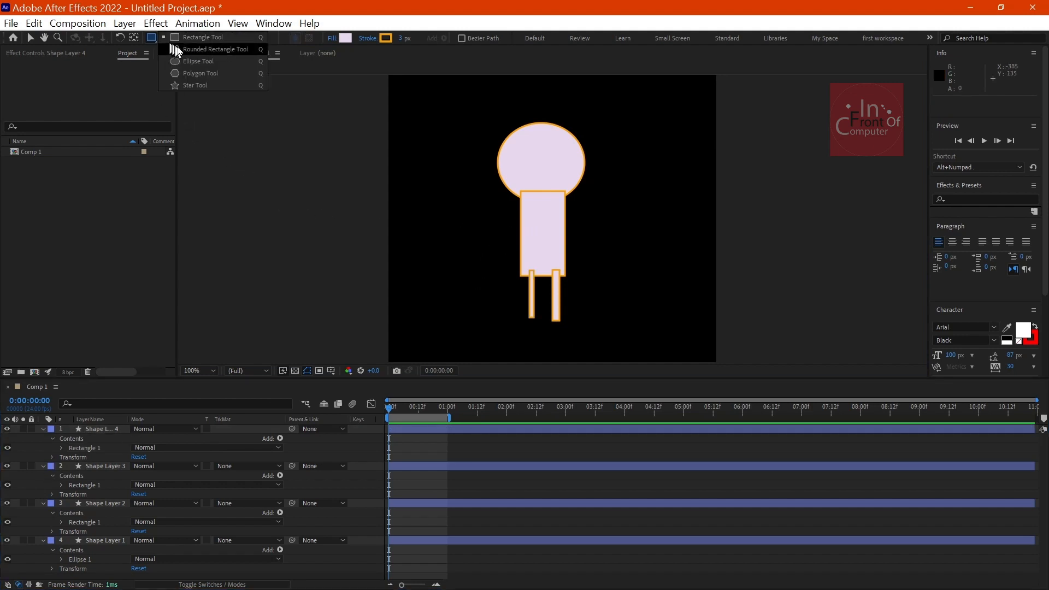
{"action": "left_click", "coordinate": [202, 68]}
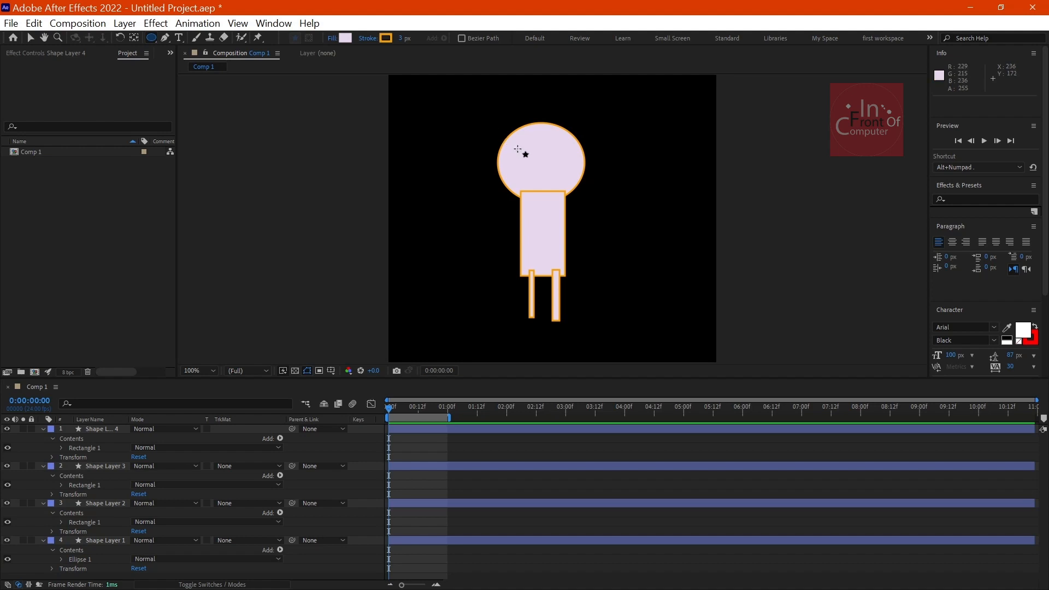
{"action": "left_click_drag", "start_coordinate": [516, 147], "coordinate": [531, 164]}
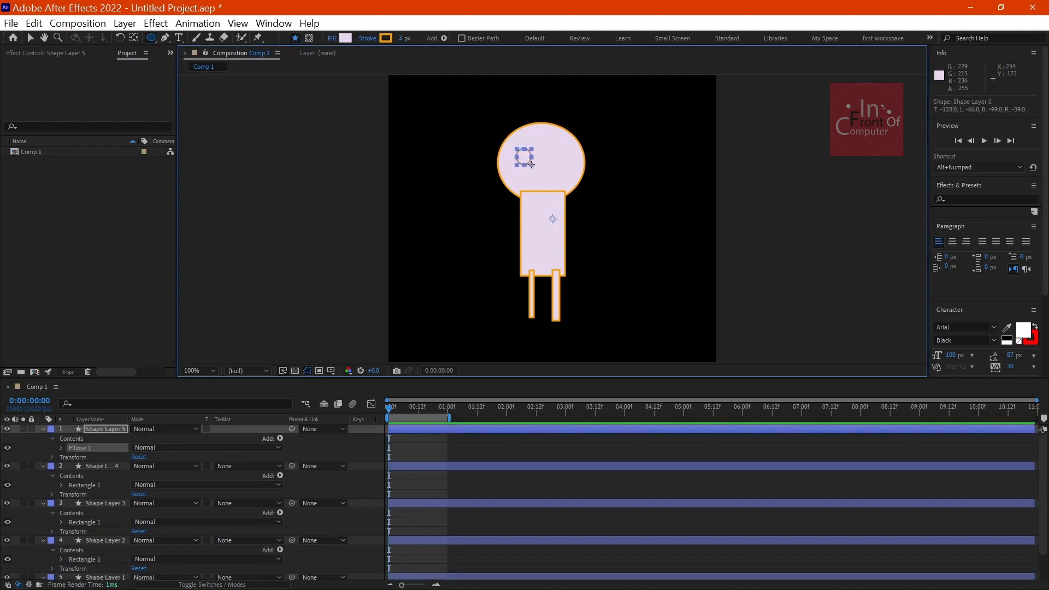
{"action": "left_click", "coordinate": [48, 458]}
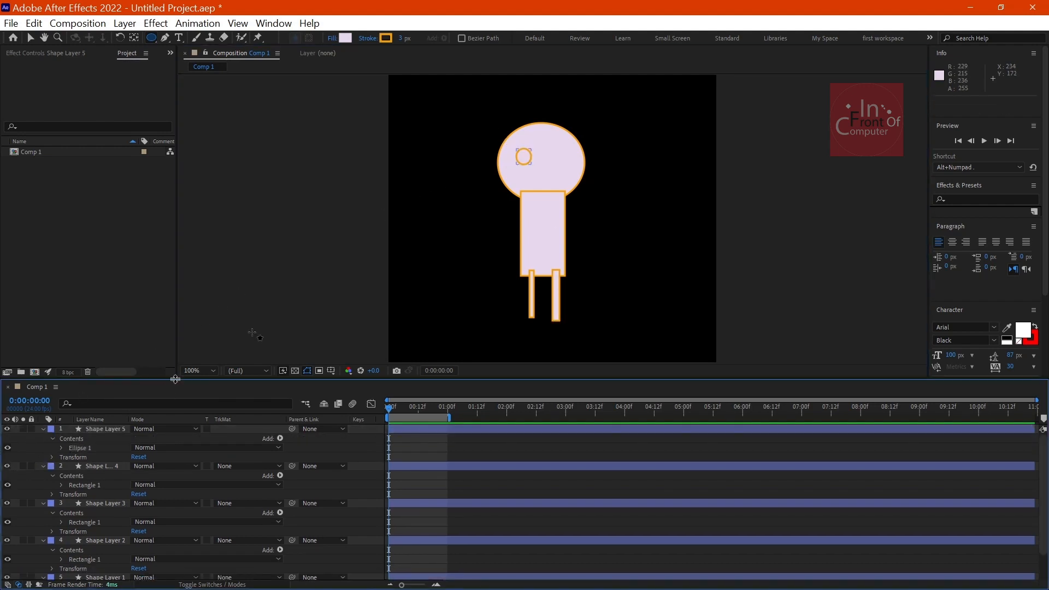
{"action": "left_click_drag", "start_coordinate": [550, 148], "coordinate": [566, 167]}
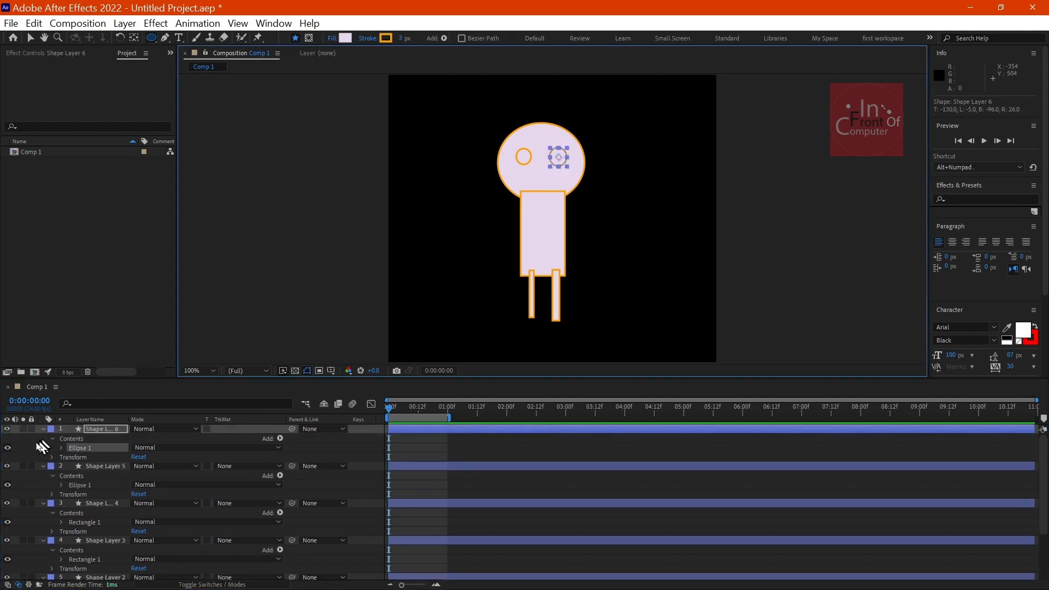
{"action": "left_click", "coordinate": [41, 447]}
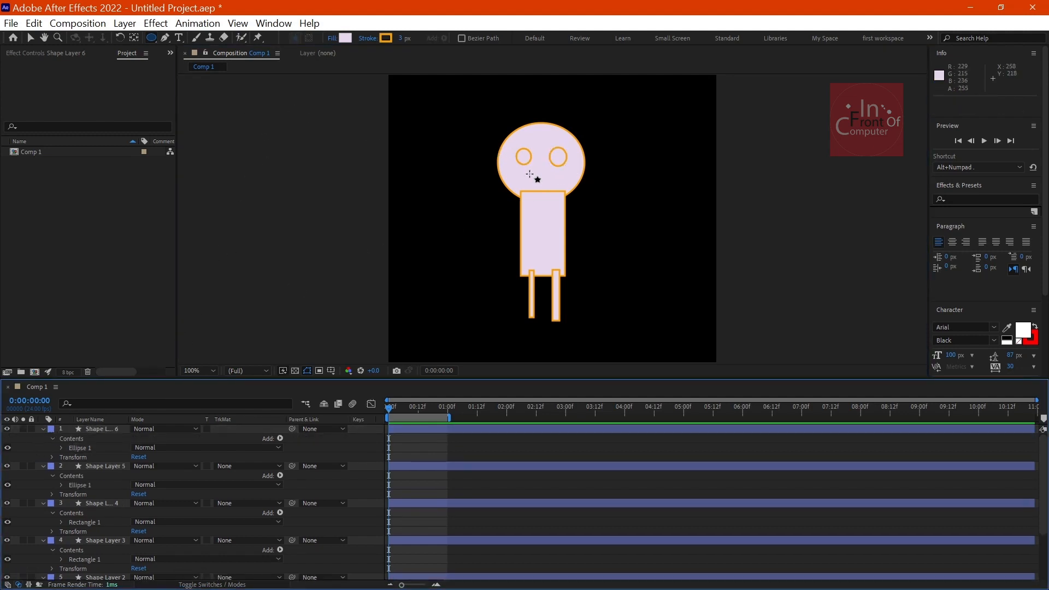
{"action": "left_click_drag", "start_coordinate": [529, 174], "coordinate": [572, 187]}
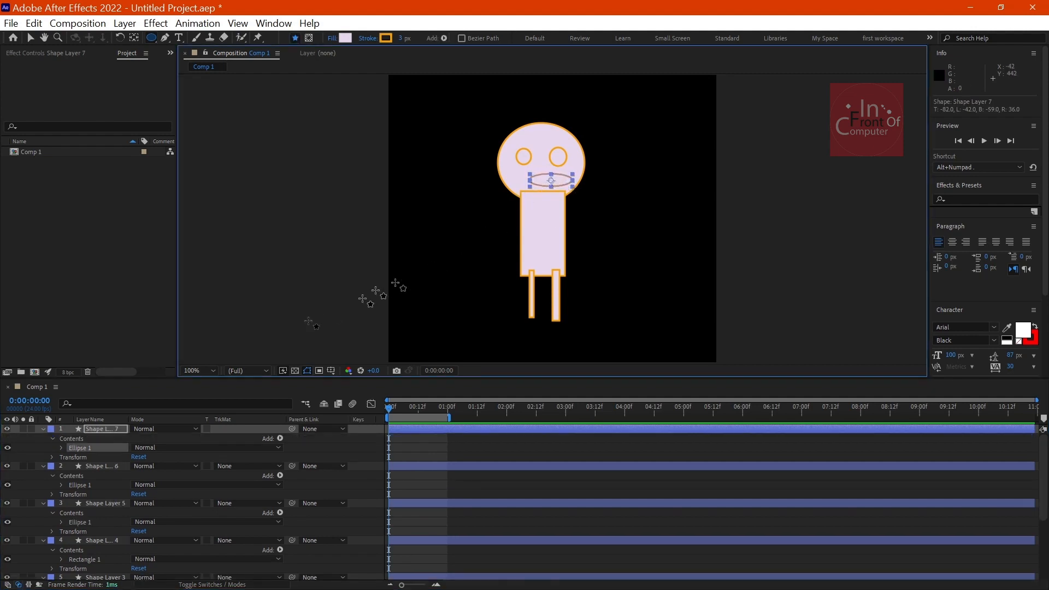
{"action": "left_click", "coordinate": [38, 456]}
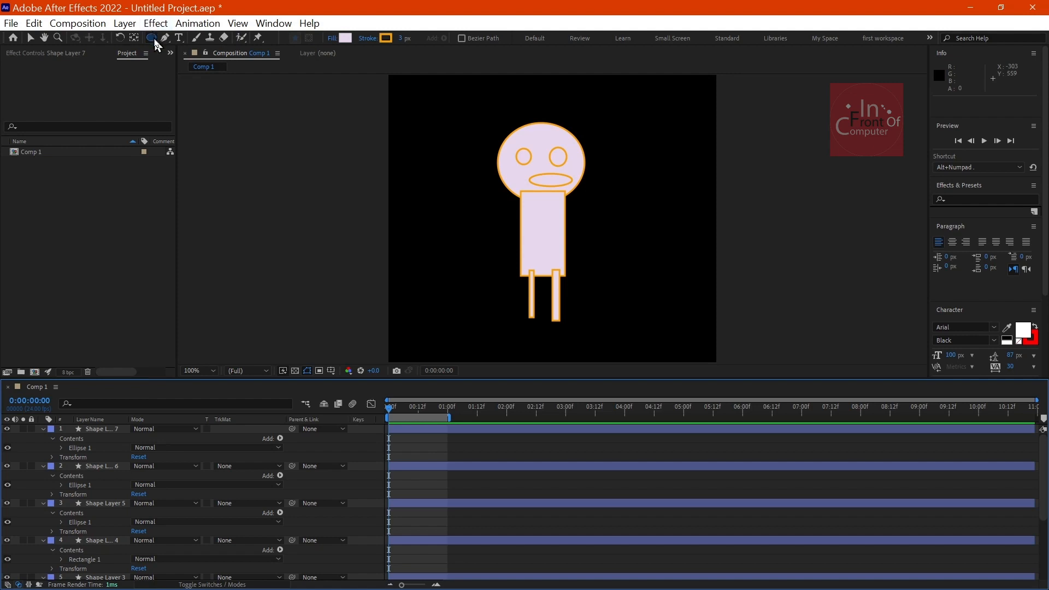
Step: Draw two horizontal rectangular arms extending outward from either side of the upper body, each on its own shape layer
{"action": "mouse_move", "coordinate": [155, 44]}
{"action": "left_mouse_down"}
{"action": "mouse_move", "coordinate": [178, 51]}
{"action": "mouse_move", "coordinate": [176, 40]}
{"action": "left_mouse_up"}
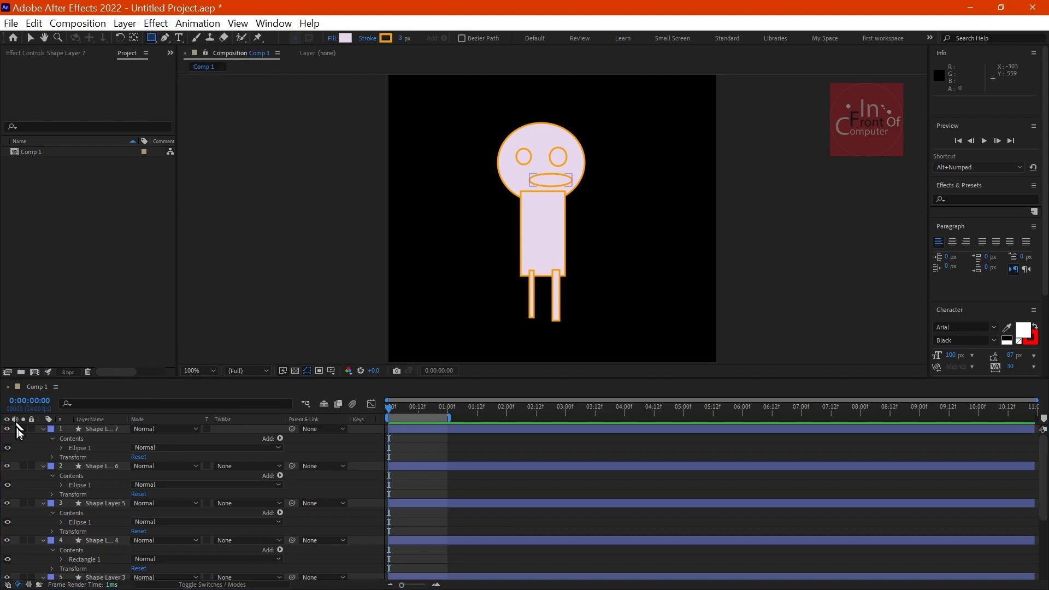
{"action": "mouse_move", "coordinate": [557, 207]}
{"action": "left_mouse_down"}
{"action": "mouse_move", "coordinate": [588, 226]}
{"action": "mouse_move", "coordinate": [614, 224]}
{"action": "left_mouse_up"}
{"action": "left_click", "coordinate": [32, 445]}
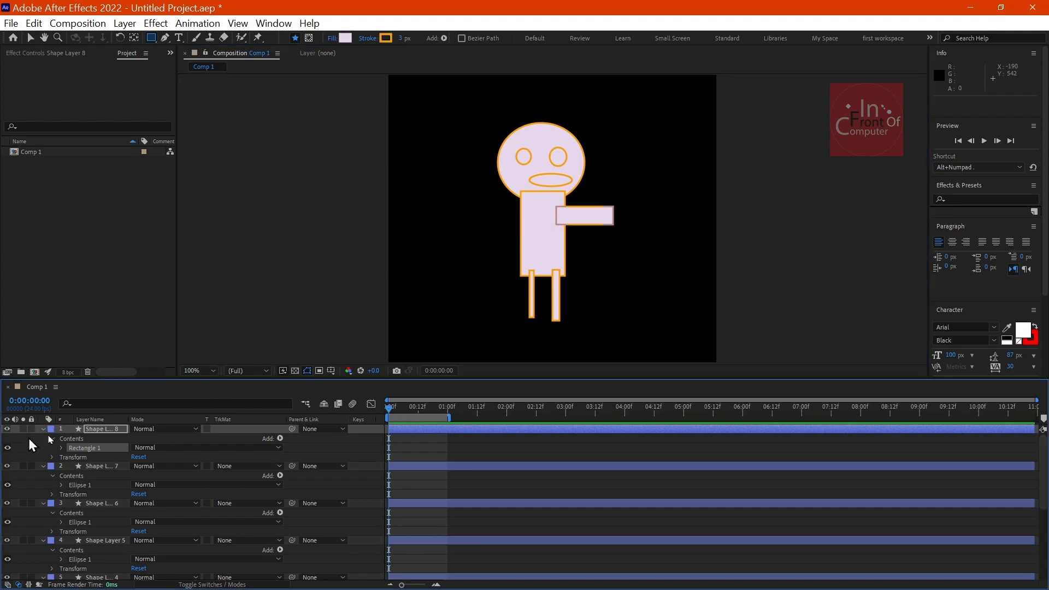
{"action": "mouse_move", "coordinate": [529, 204]}
{"action": "left_mouse_down"}
{"action": "mouse_move", "coordinate": [499, 229]}
{"action": "mouse_move", "coordinate": [474, 235]}
{"action": "mouse_move", "coordinate": [475, 226]}
{"action": "left_mouse_up"}
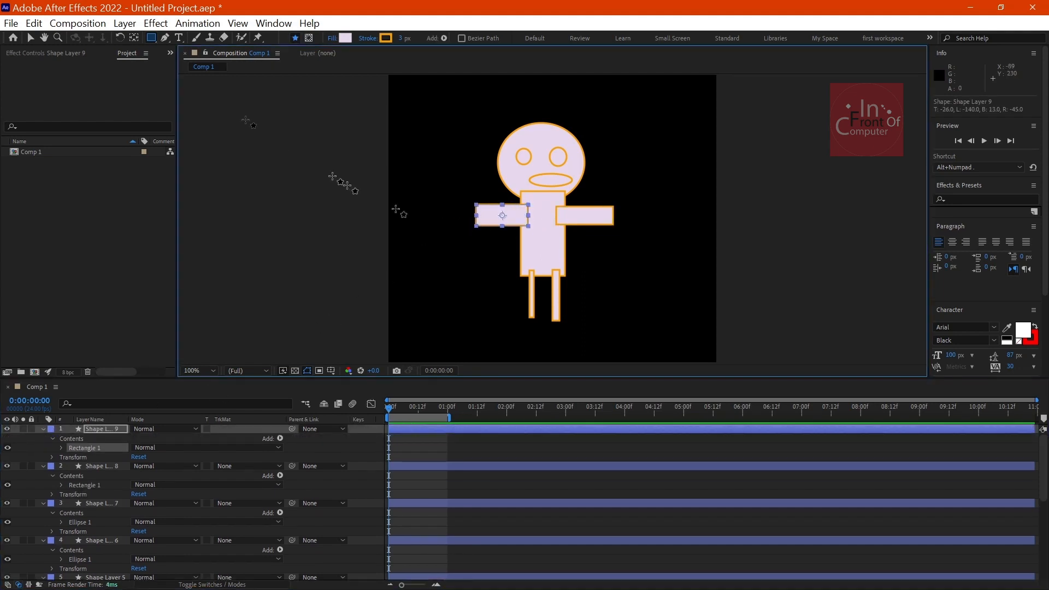
{"action": "left_click", "coordinate": [31, 451]}
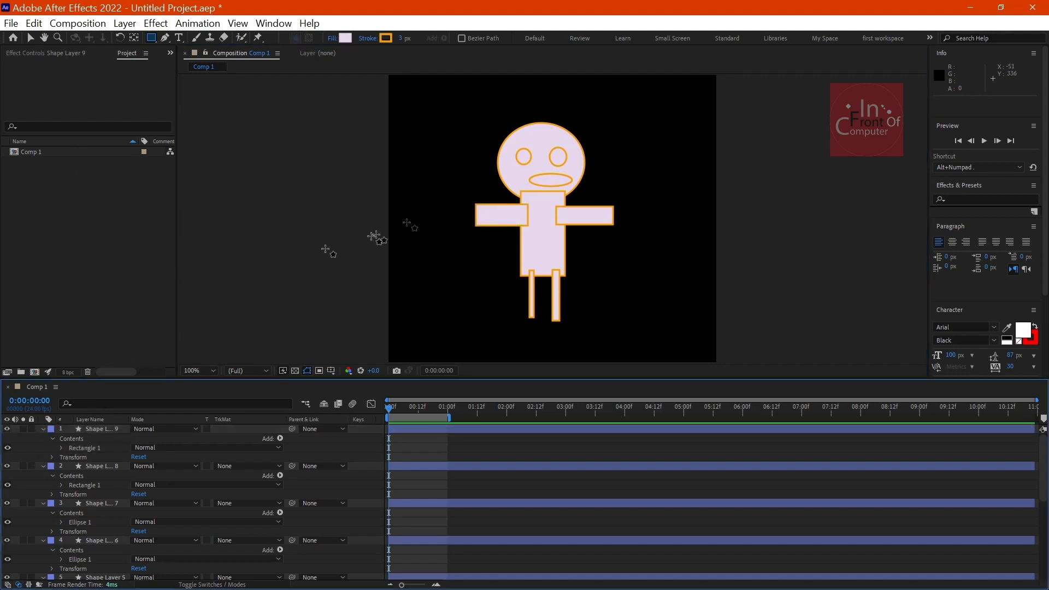
Step: Move the body rectangle on its own slightly up and to the right, to position 287.5, 322.5
{"action": "left_click", "coordinate": [31, 37]}
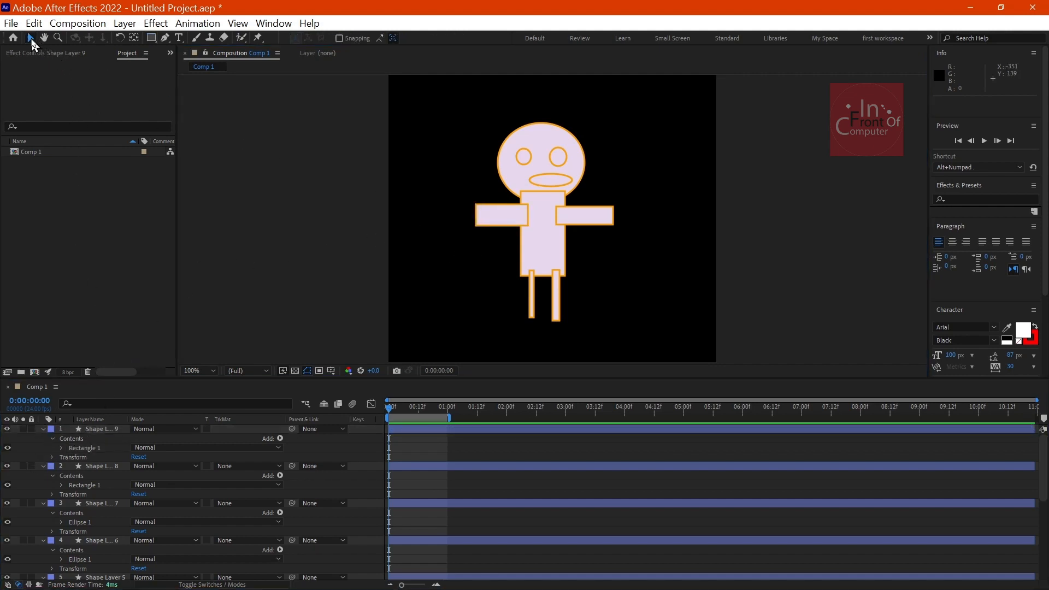
{"action": "left_click", "coordinate": [546, 235]}
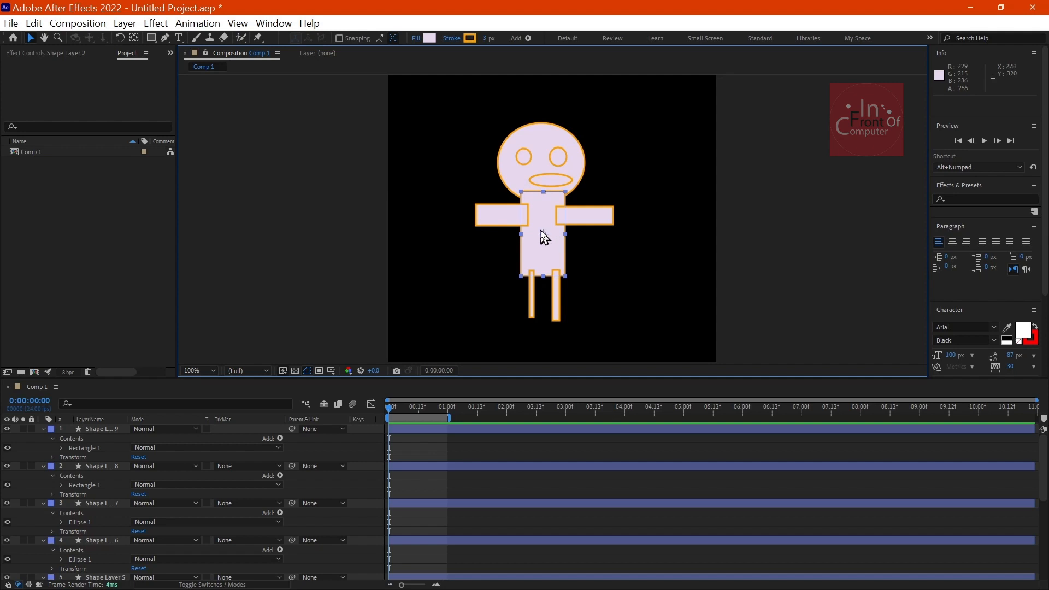
{"action": "mouse_move", "coordinate": [542, 236]}
{"action": "left_mouse_down"}
{"action": "mouse_move", "coordinate": [550, 235]}
{"action": "mouse_move", "coordinate": [543, 244]}
{"action": "mouse_move", "coordinate": [530, 235]}
{"action": "mouse_move", "coordinate": [541, 235]}
{"action": "left_mouse_up"}
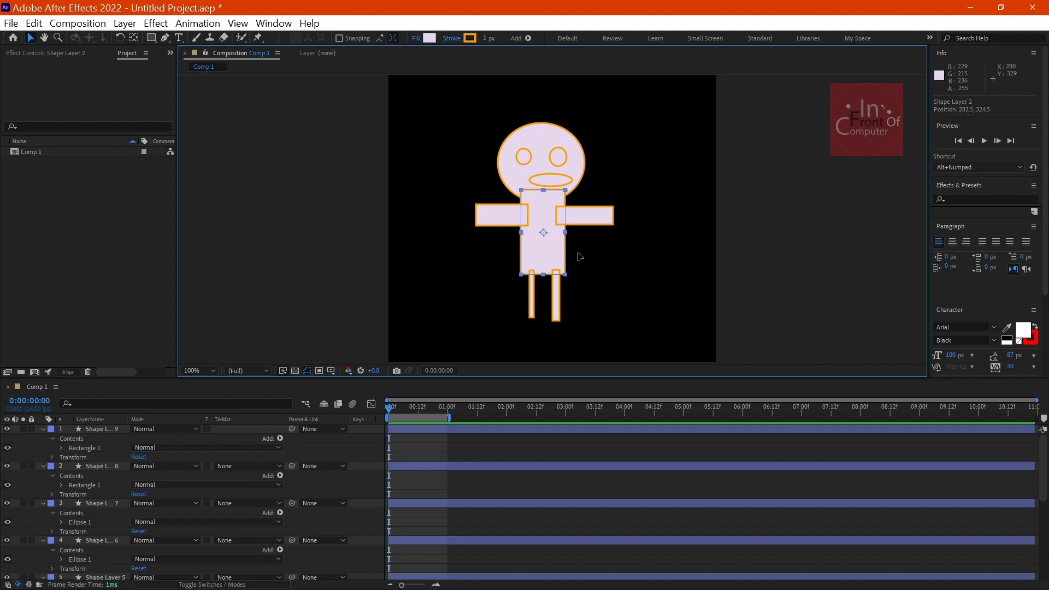
{"action": "mouse_move", "coordinate": [552, 247]}
{"action": "left_mouse_down"}
{"action": "mouse_move", "coordinate": [574, 250]}
{"action": "mouse_move", "coordinate": [545, 274]}
{"action": "mouse_move", "coordinate": [553, 242]}
{"action": "left_mouse_up"}
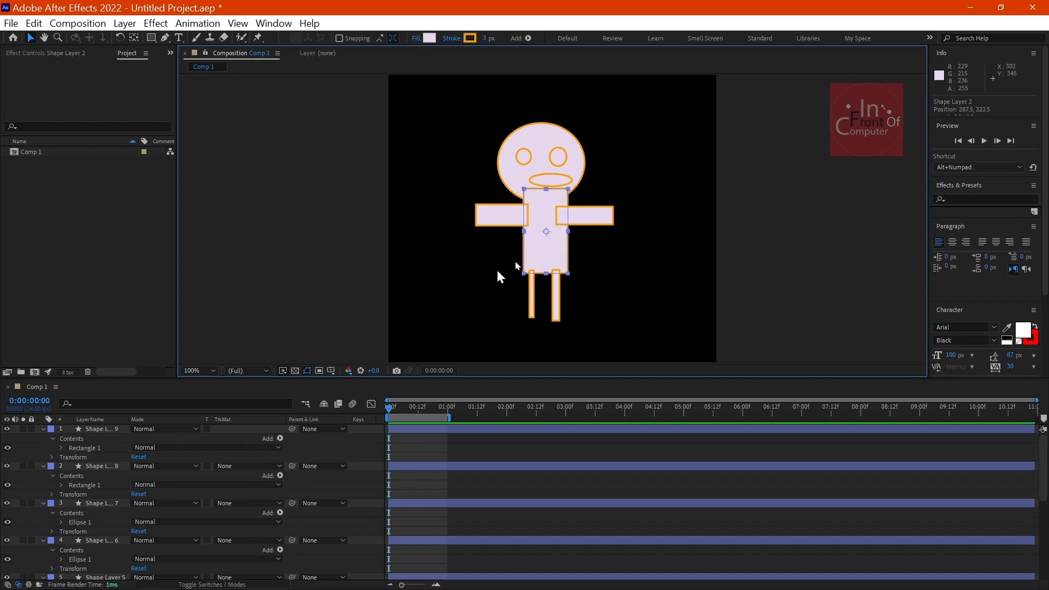
Step: Rename the body rectangle's layer, Shape Layer 2, as Body
{"action": "scroll", "coordinate": [114, 500], "scroll_direction": "down", "scroll_amount": 5}
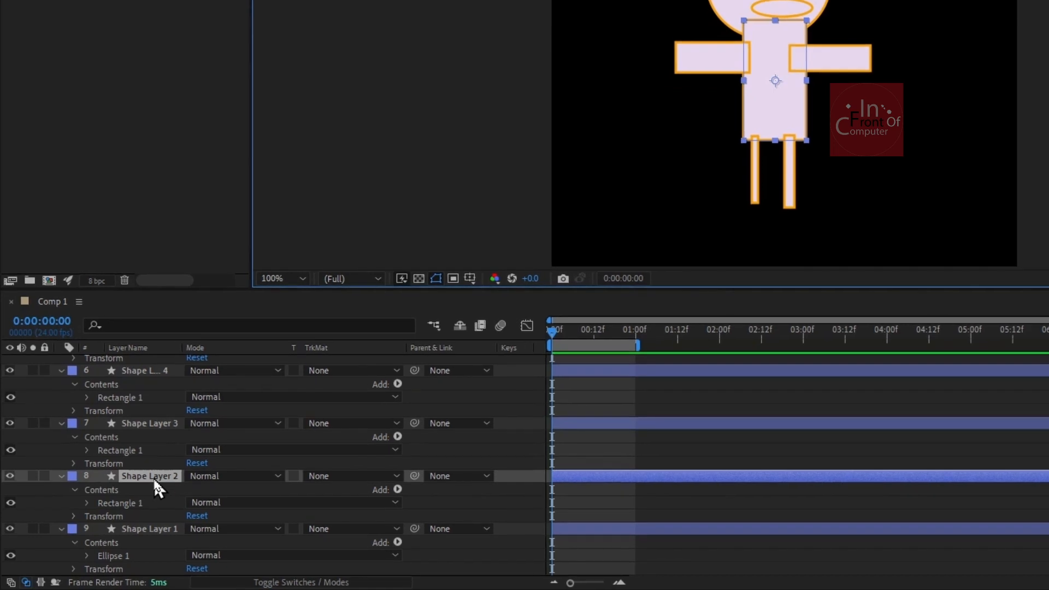
{"action": "left_click", "coordinate": [153, 478]}
{"action": "key", "text": "Return"}
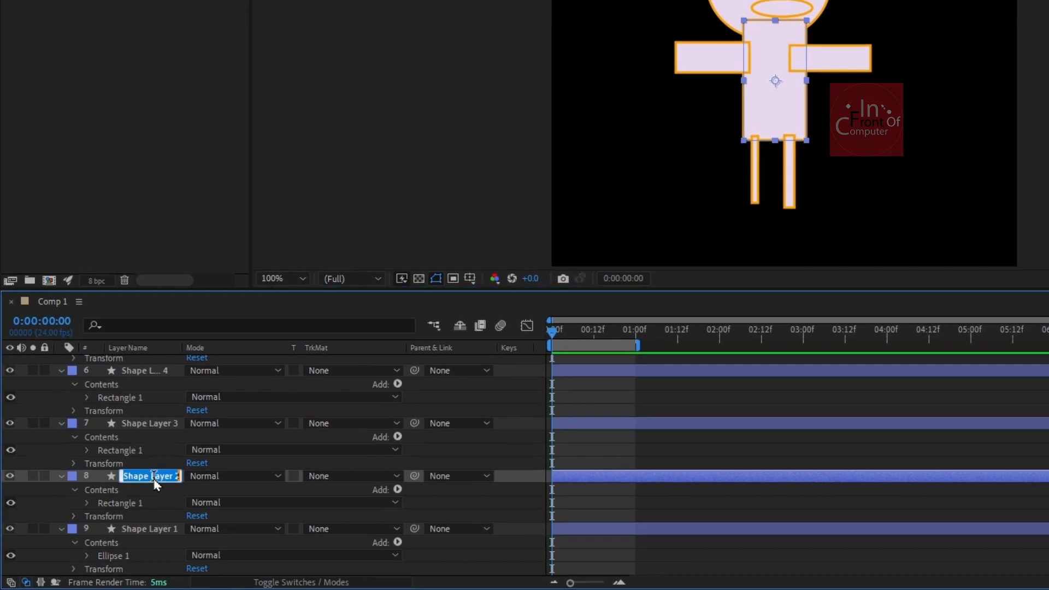
{"action": "type", "text": "R"}
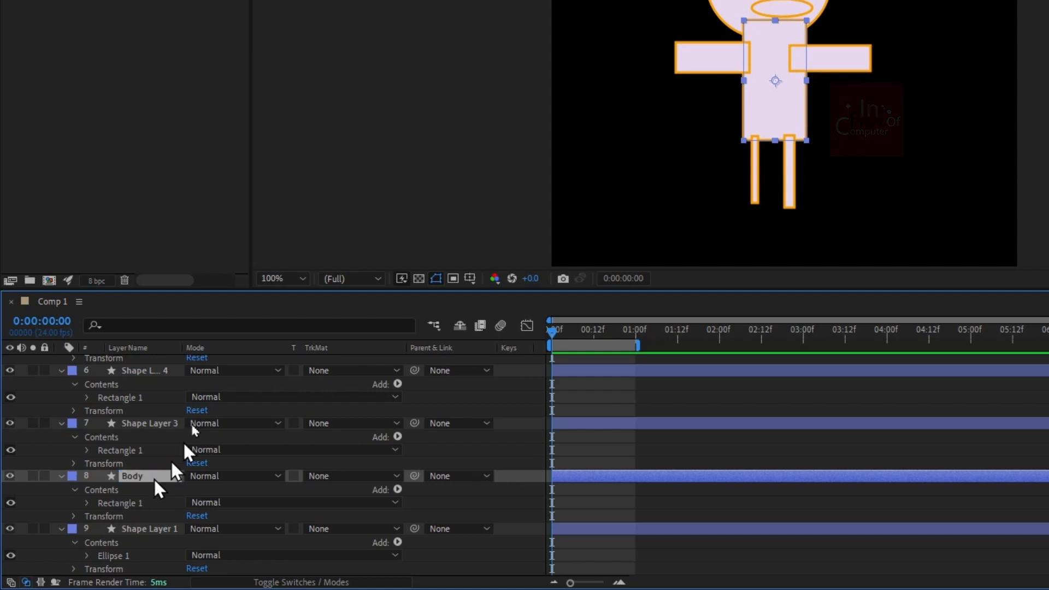
Step: Reorder the Body layer to the top of the layer stack, above all the other shape layers
{"action": "left_click", "coordinate": [166, 425]}
{"action": "left_click_drag", "start_coordinate": [164, 476], "coordinate": [188, 382]}
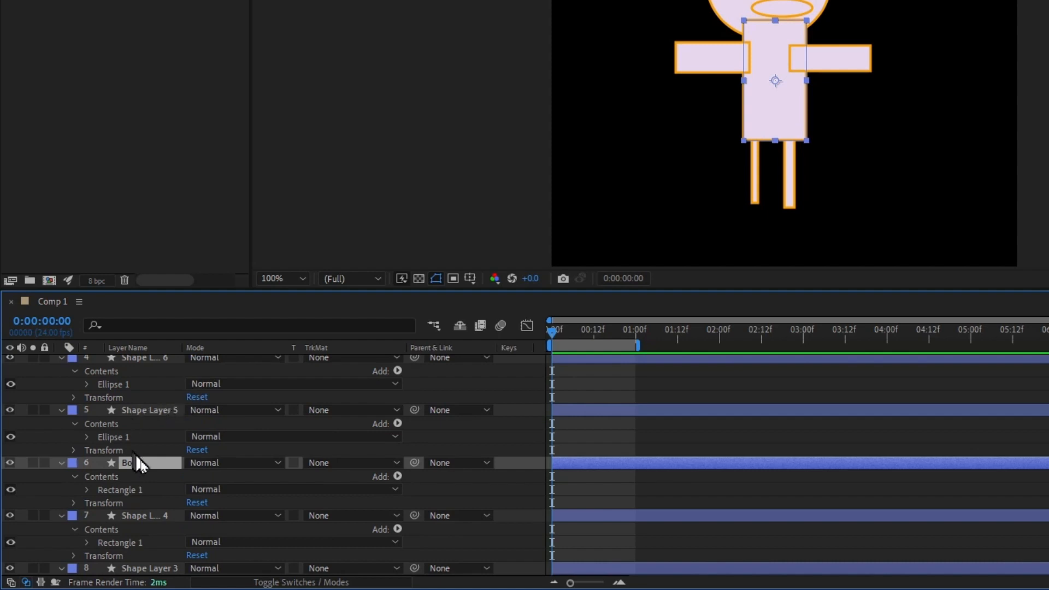
{"action": "left_click_drag", "start_coordinate": [149, 468], "coordinate": [178, 378]}
{"action": "scroll", "coordinate": [178, 379], "scroll_direction": "up", "scroll_amount": 4}
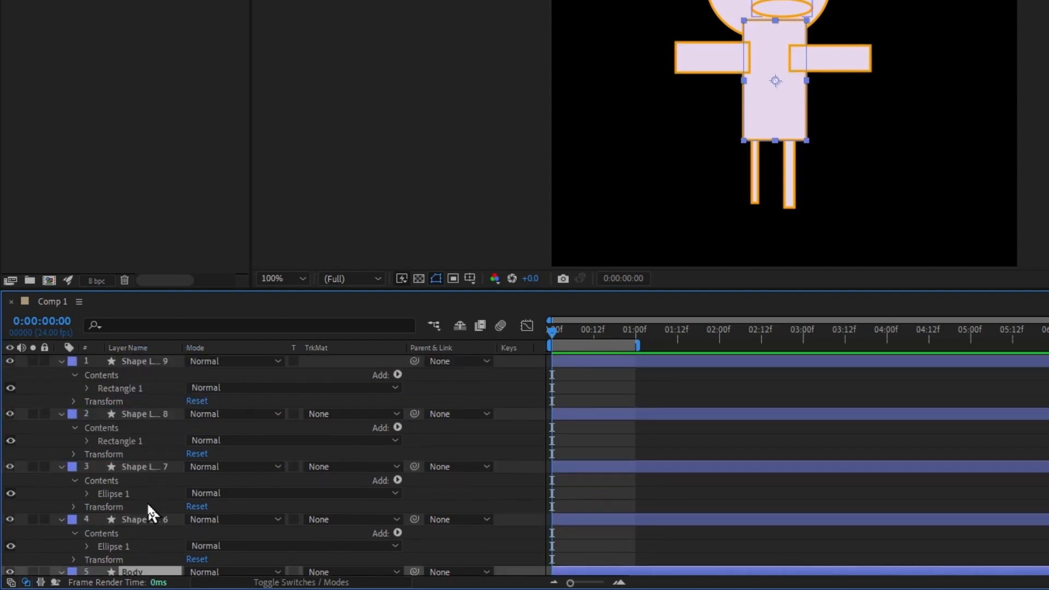
{"action": "left_click_drag", "start_coordinate": [148, 574], "coordinate": [191, 360]}
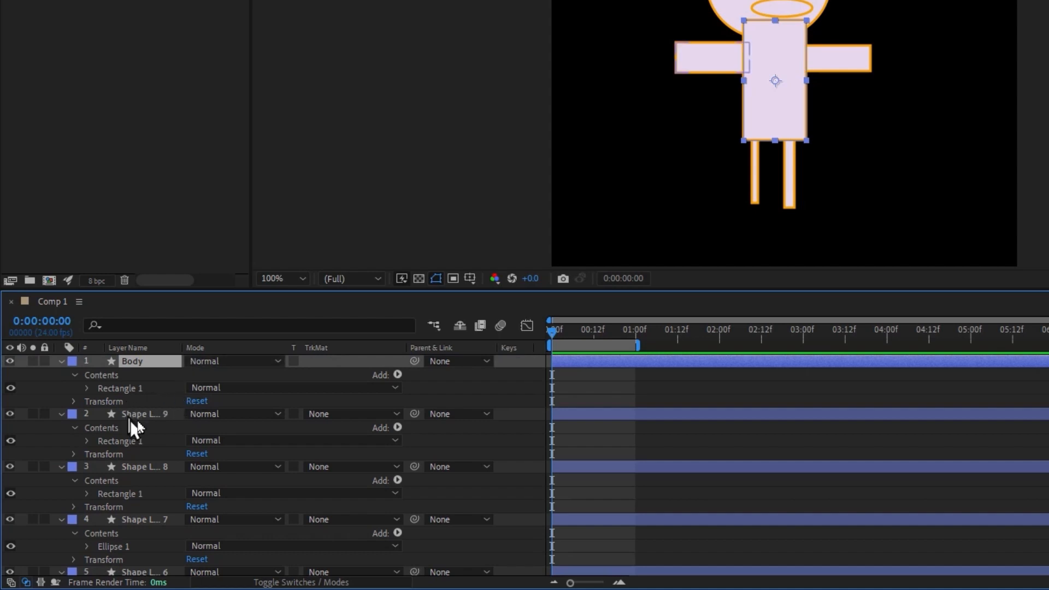
Step: Select every shape layer except Body and parent them all to the Body layer
{"action": "left_click", "coordinate": [156, 411]}
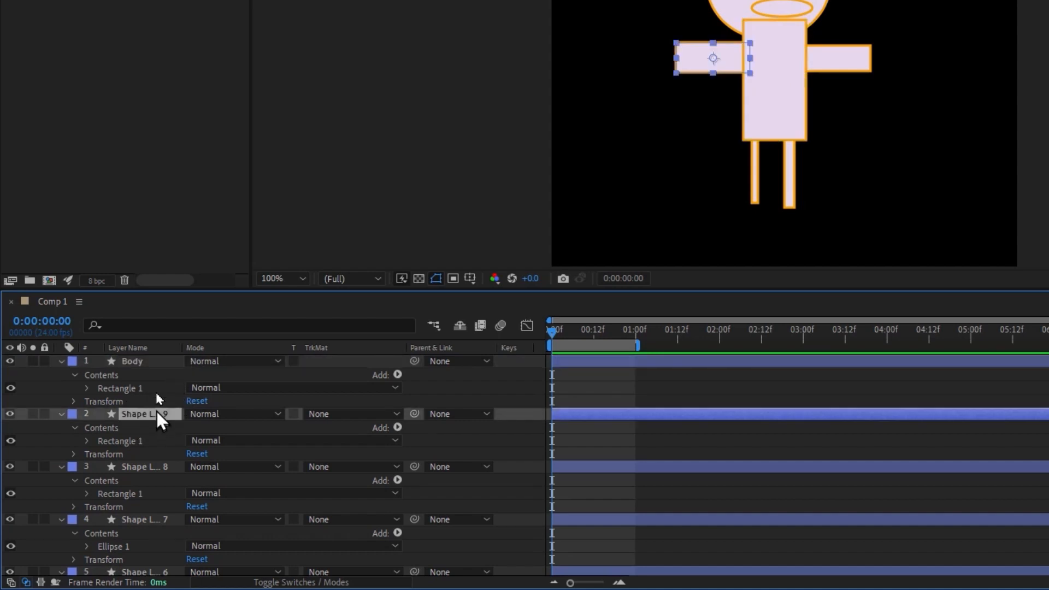
{"action": "left_click", "coordinate": [154, 373]}
{"action": "key", "text": "ctrl+a"}
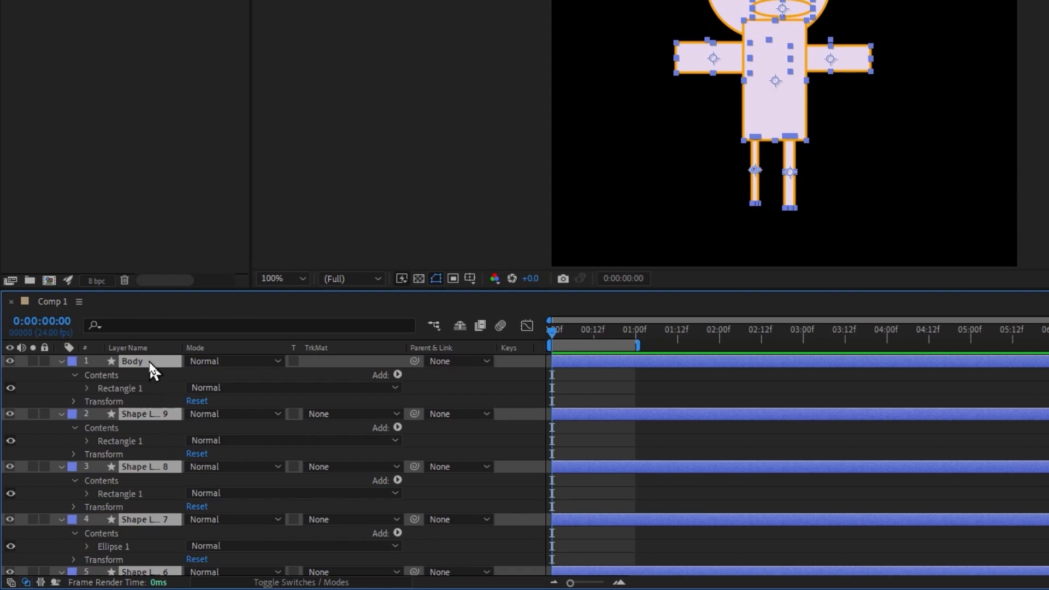
{"action": "left_click", "coordinate": [149, 360], "text": "ctrl"}
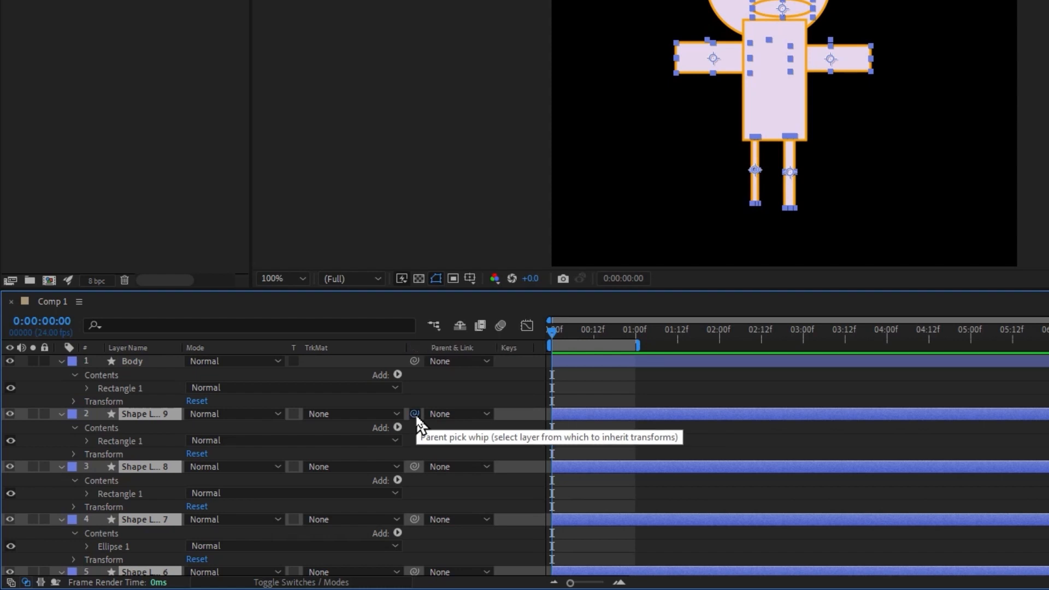
{"action": "left_click_drag", "start_coordinate": [417, 418], "coordinate": [131, 374]}
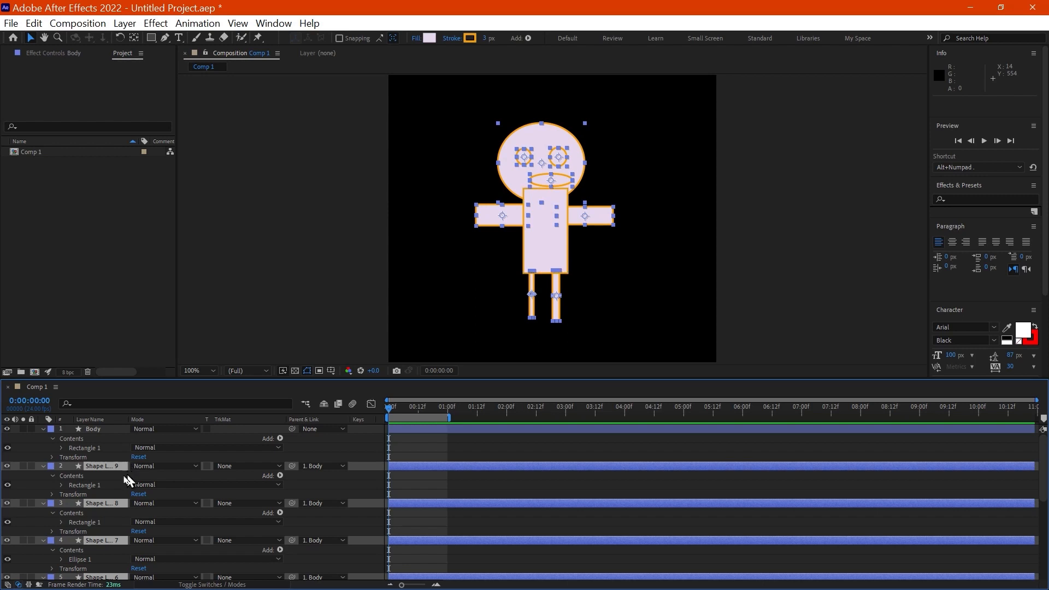
Step: Select only the Body layer and move it about 65 px to the right with its parented layers
{"action": "left_click", "coordinate": [33, 484]}
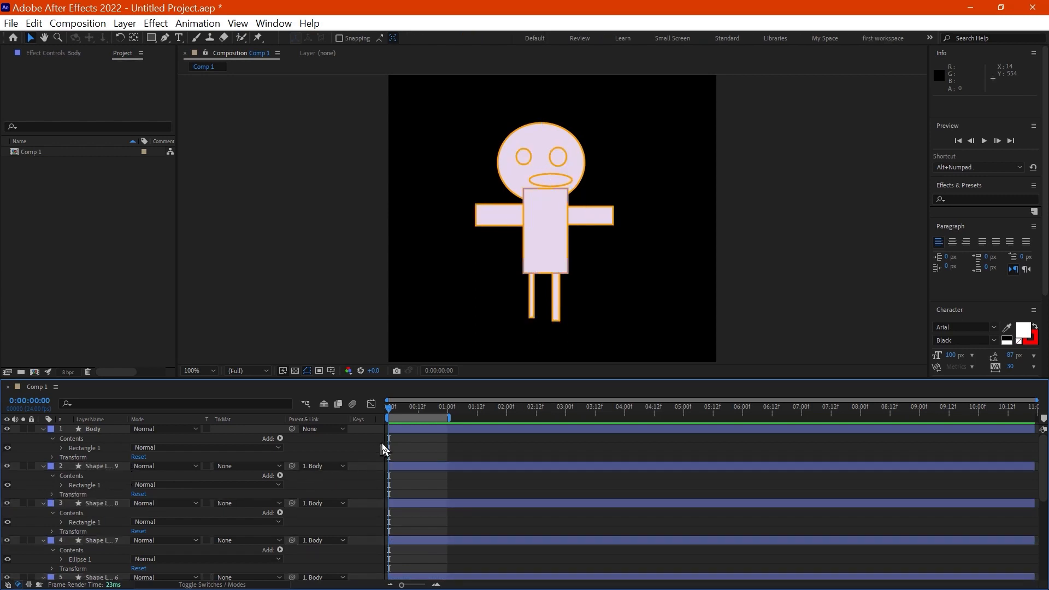
{"action": "left_click", "coordinate": [546, 236]}
{"action": "left_click_drag", "start_coordinate": [543, 232], "coordinate": [577, 232]}
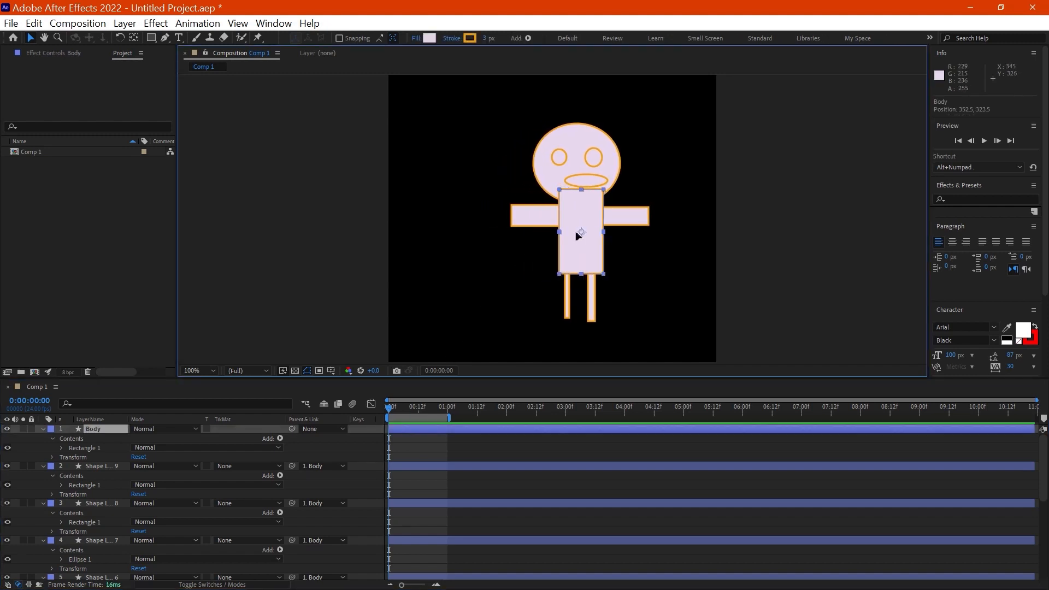
Step: Move the Body layer sideways with its parented layers, placing it at about position 189.5, 325.5
{"action": "left_click_drag", "start_coordinate": [488, 234], "coordinate": [594, 233]}
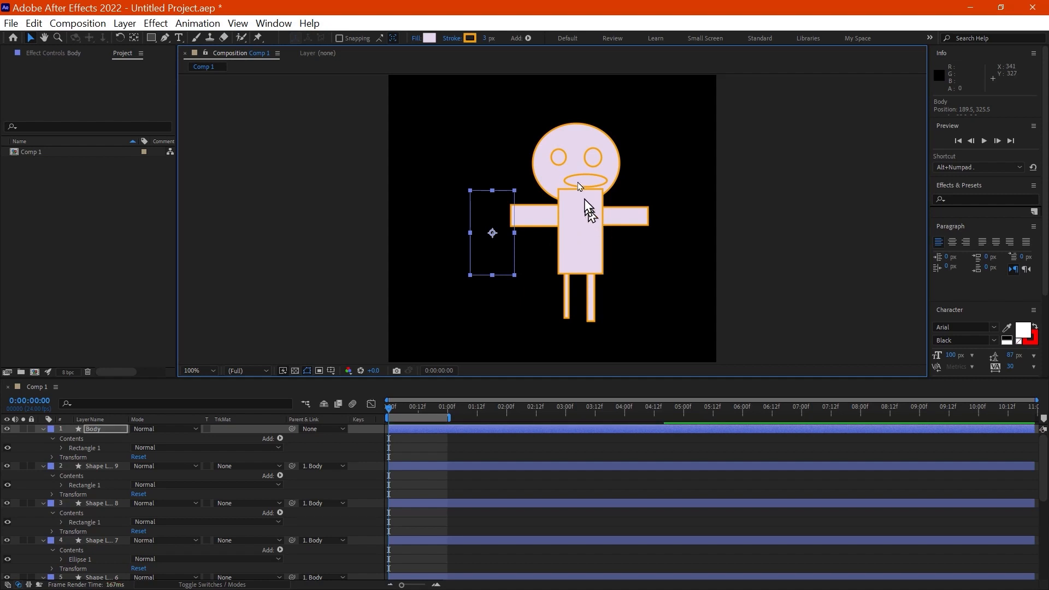
{"action": "left_click", "coordinate": [578, 220]}
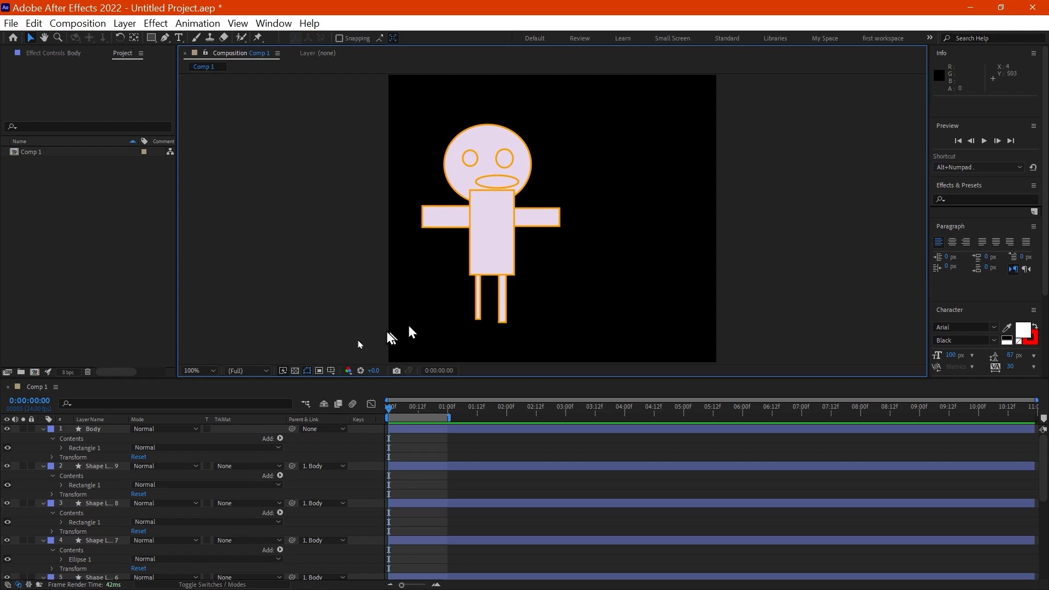
{"action": "left_click", "coordinate": [109, 466]}
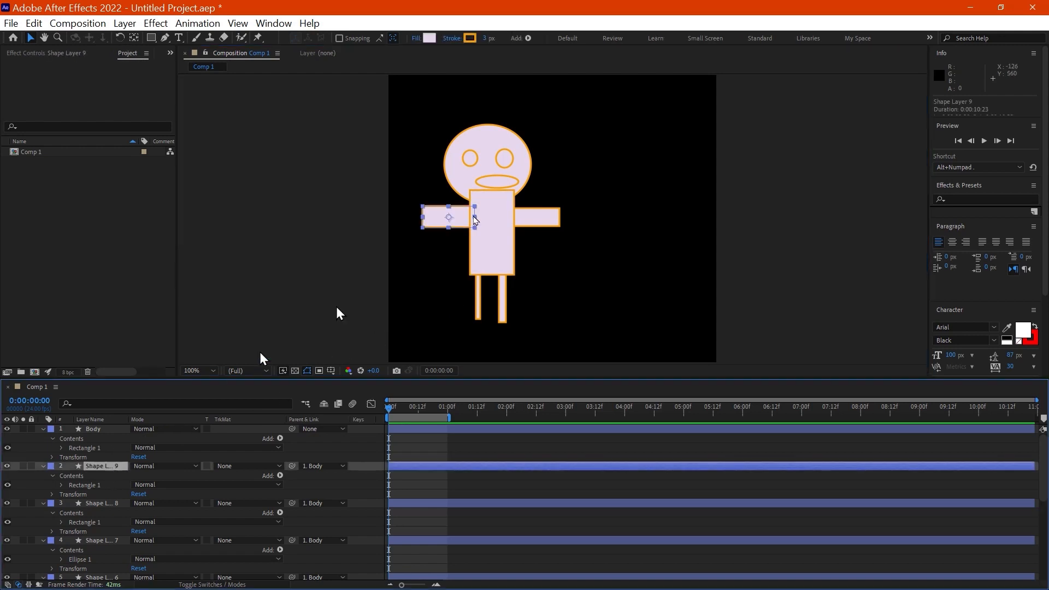
Step: Move only the head ellipse left off the body and back over it, to about position -21.5, -96.5
{"action": "left_click", "coordinate": [512, 137]}
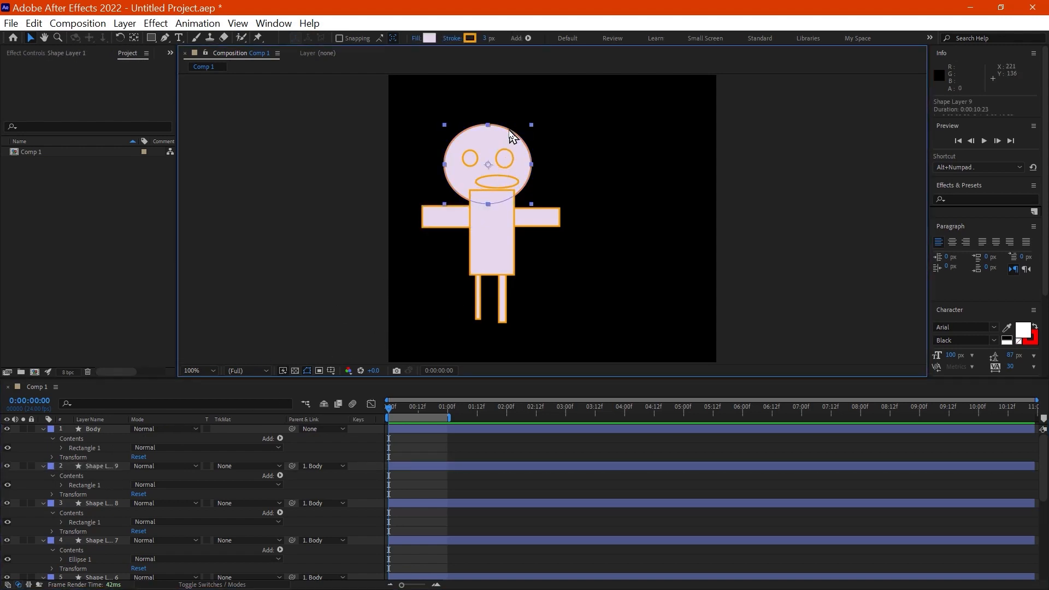
{"action": "left_click", "coordinate": [592, 160]}
{"action": "left_click", "coordinate": [523, 169]}
{"action": "left_click_drag", "start_coordinate": [521, 163], "coordinate": [468, 166]}
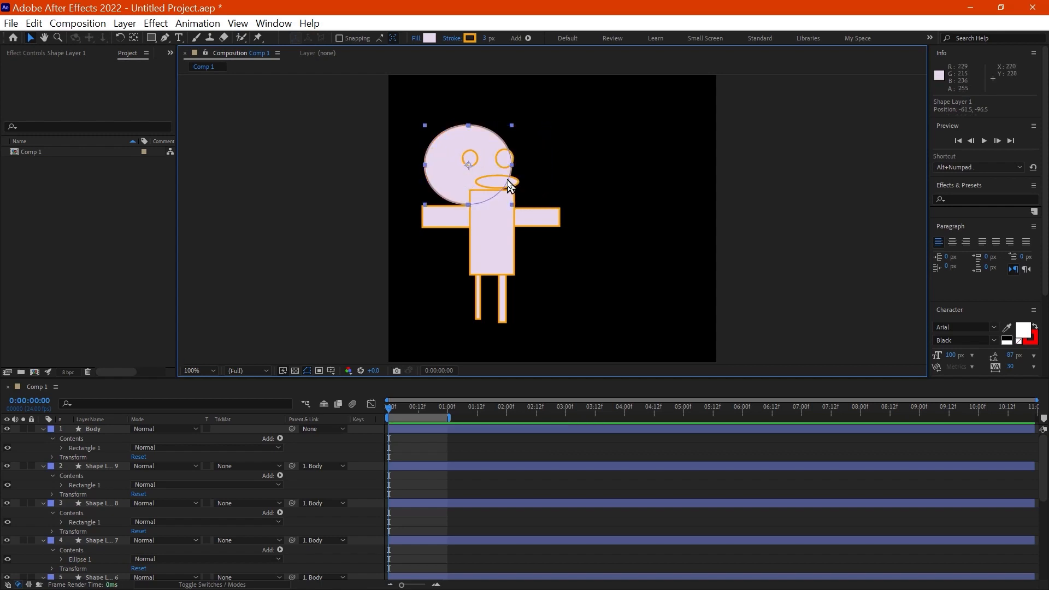
{"action": "left_click_drag", "start_coordinate": [449, 172], "coordinate": [473, 177]}
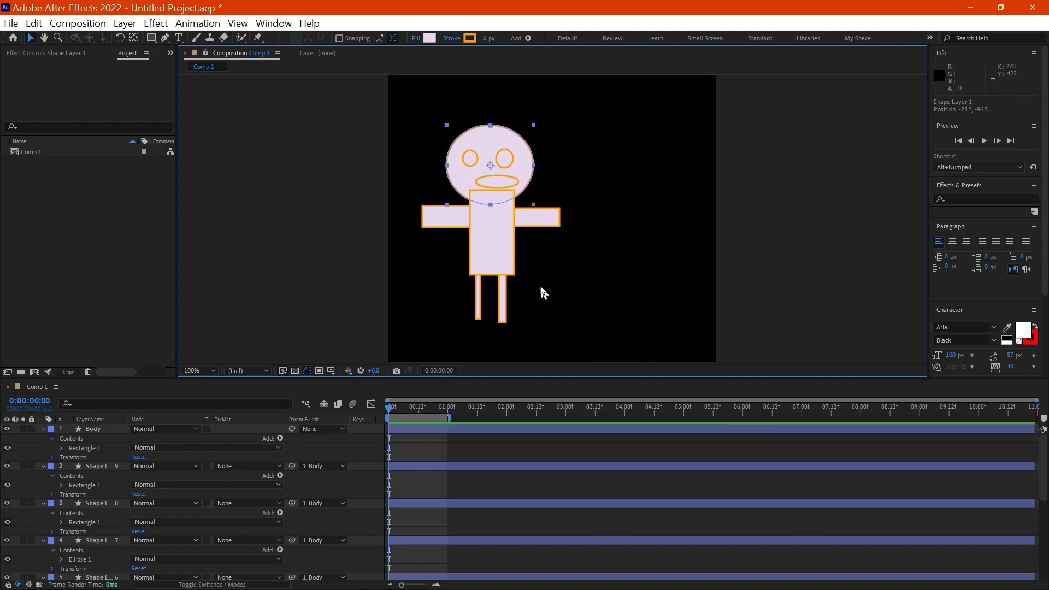
{"action": "left_click", "coordinate": [586, 276]}
{"action": "left_click", "coordinate": [524, 166]}
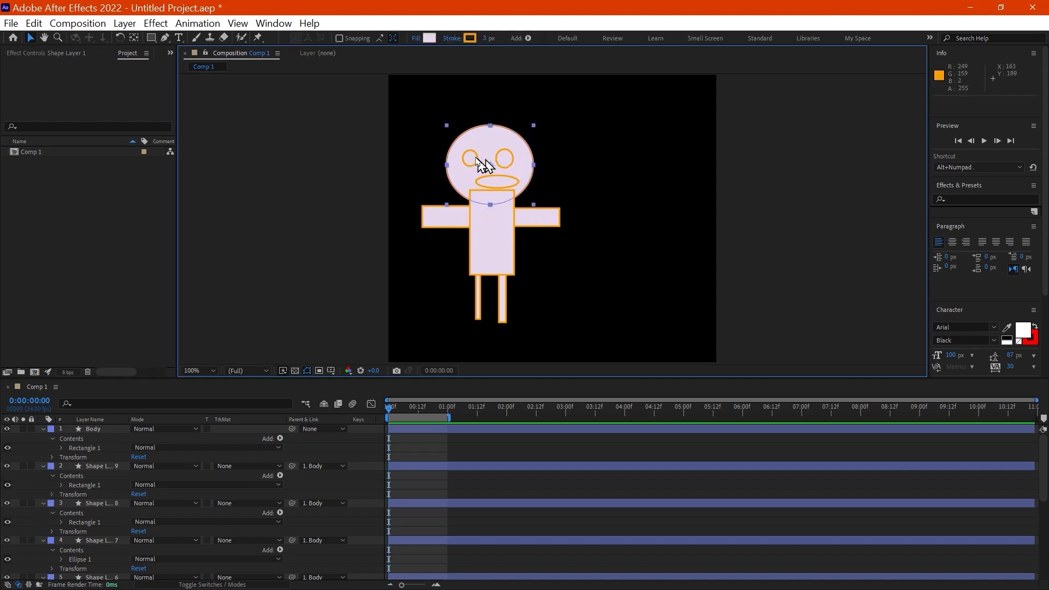
{"action": "left_click", "coordinate": [506, 241]}
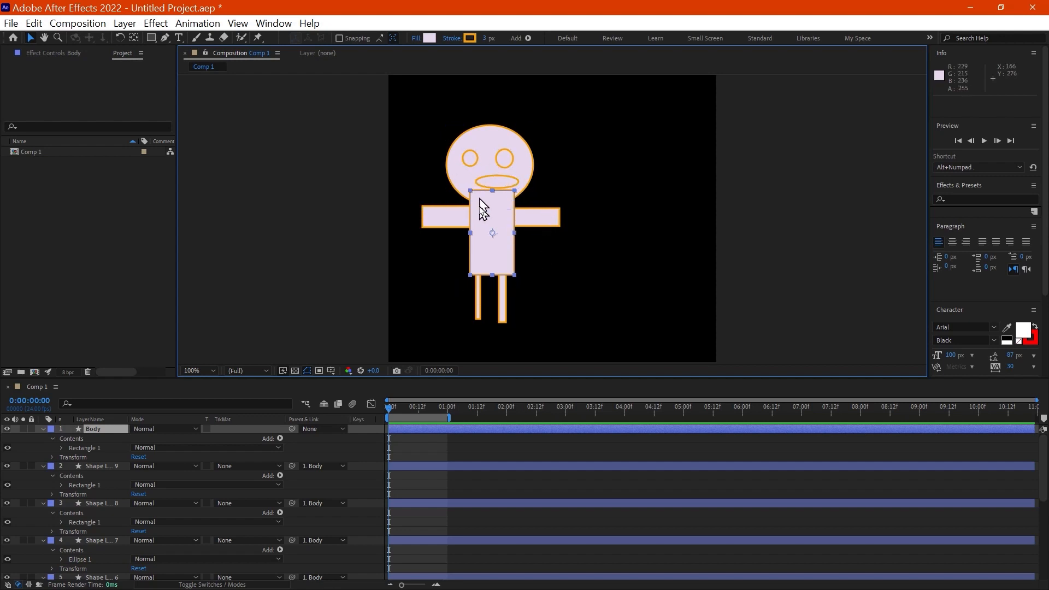
{"action": "left_click", "coordinate": [529, 162]}
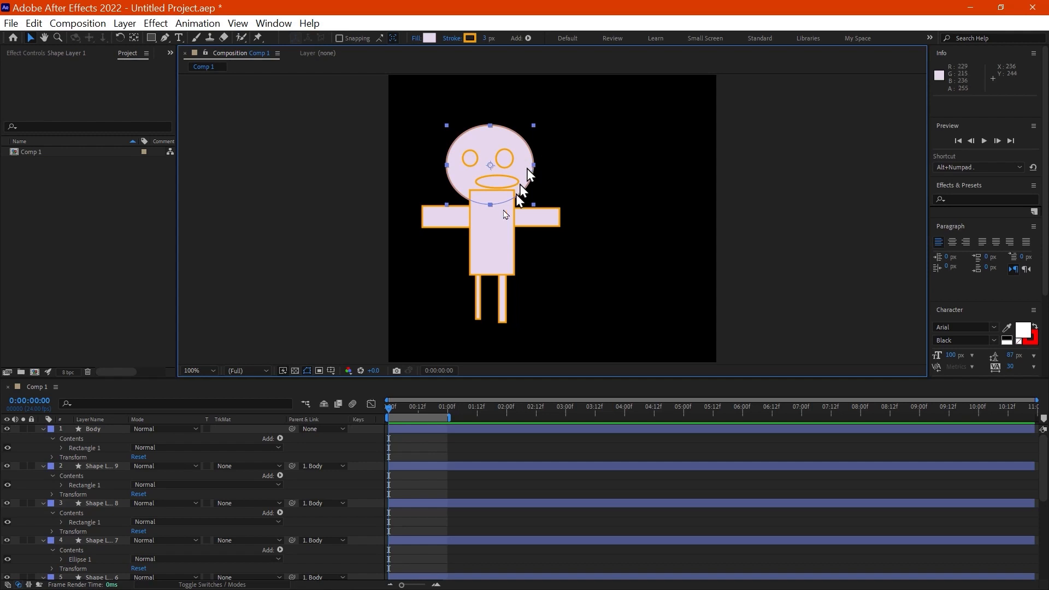
{"action": "left_click", "coordinate": [494, 227]}
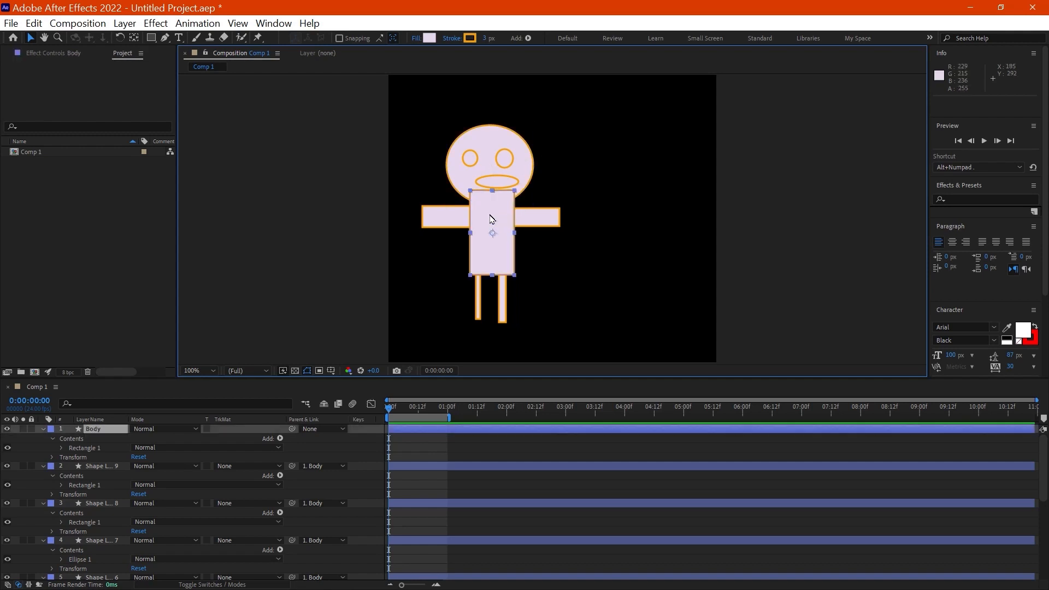
{"action": "left_click", "coordinate": [526, 163]}
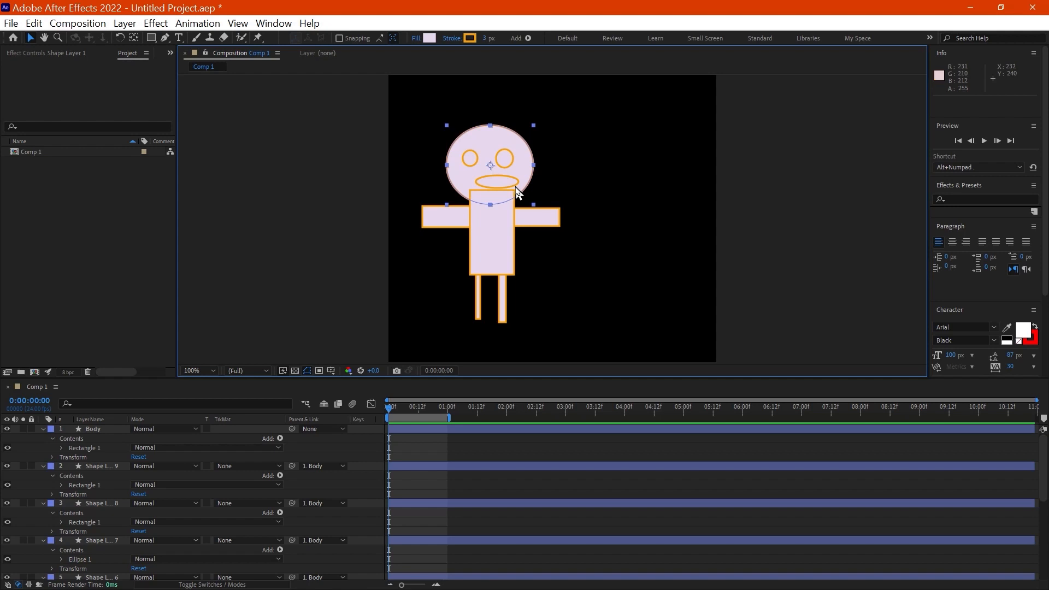
{"action": "left_click", "coordinate": [596, 165]}
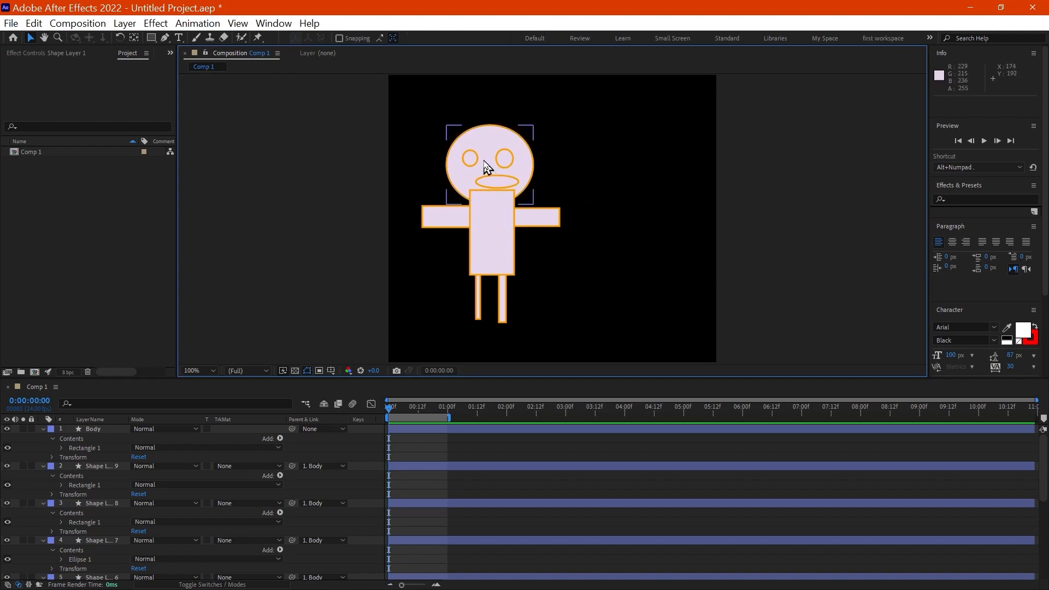
Step: Rename the head ellipse's layer, Shape Layer 1, as Head
{"action": "left_click", "coordinate": [524, 158]}
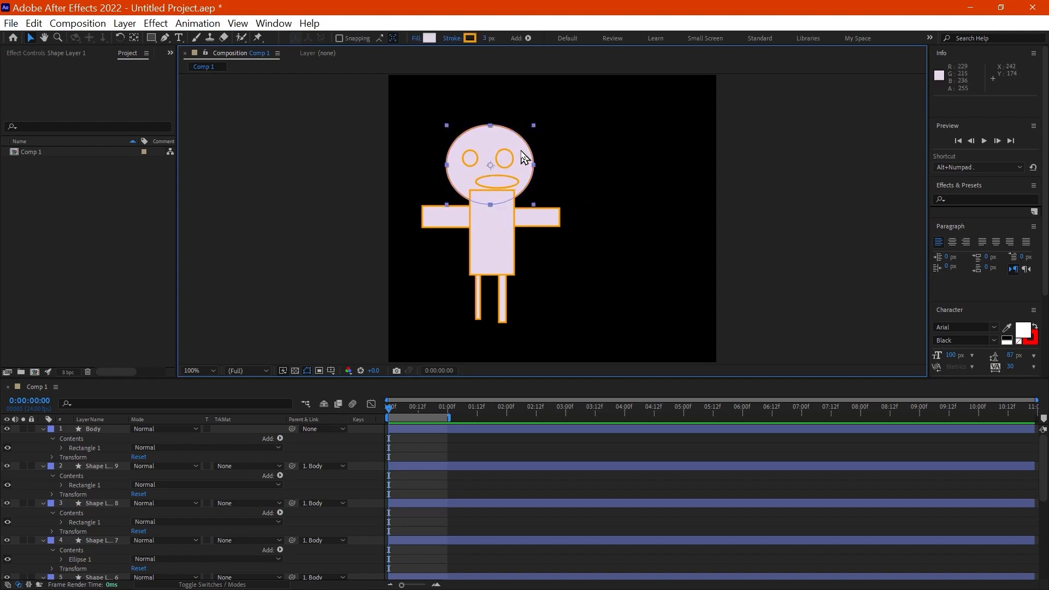
{"action": "scroll", "coordinate": [132, 511], "scroll_direction": "down", "scroll_amount": 3}
{"action": "scroll", "coordinate": [131, 519], "scroll_direction": "down", "scroll_amount": 2}
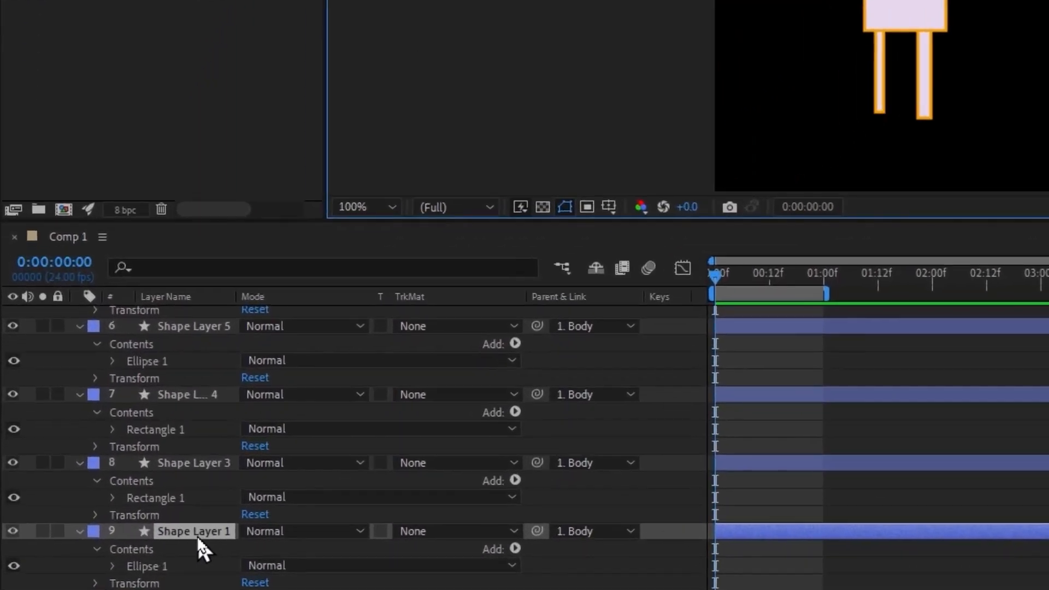
{"action": "left_click", "coordinate": [195, 532]}
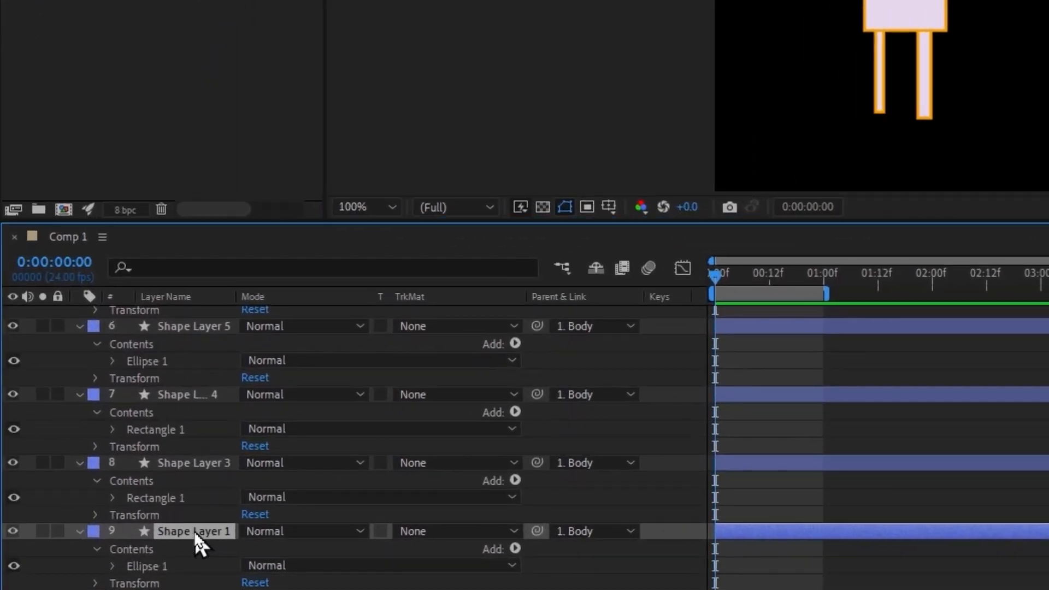
{"action": "key", "text": "Return"}
{"action": "type", "text": "Head"}
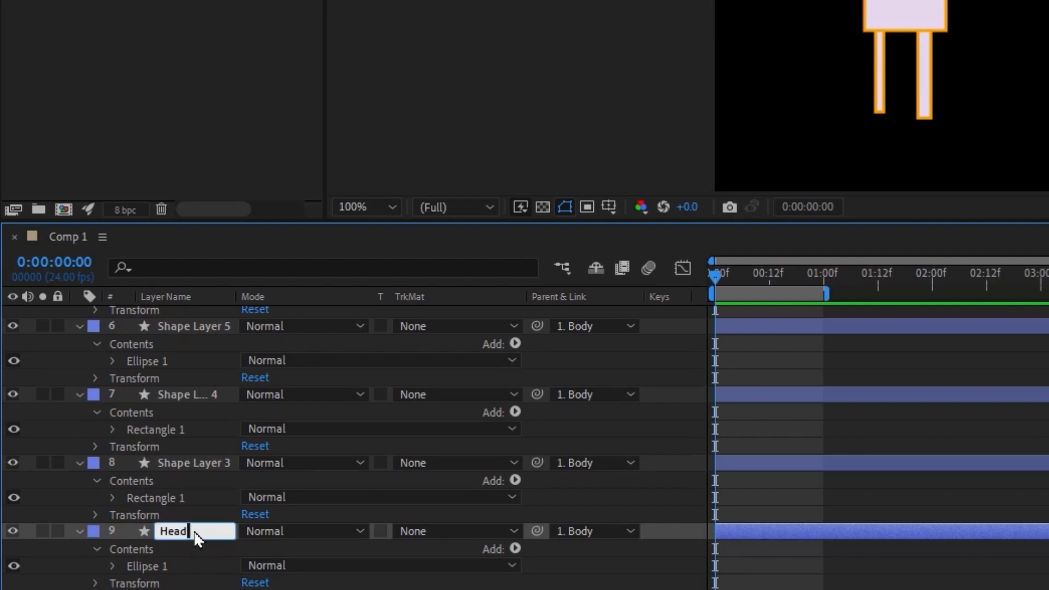
{"action": "key", "text": "Return"}
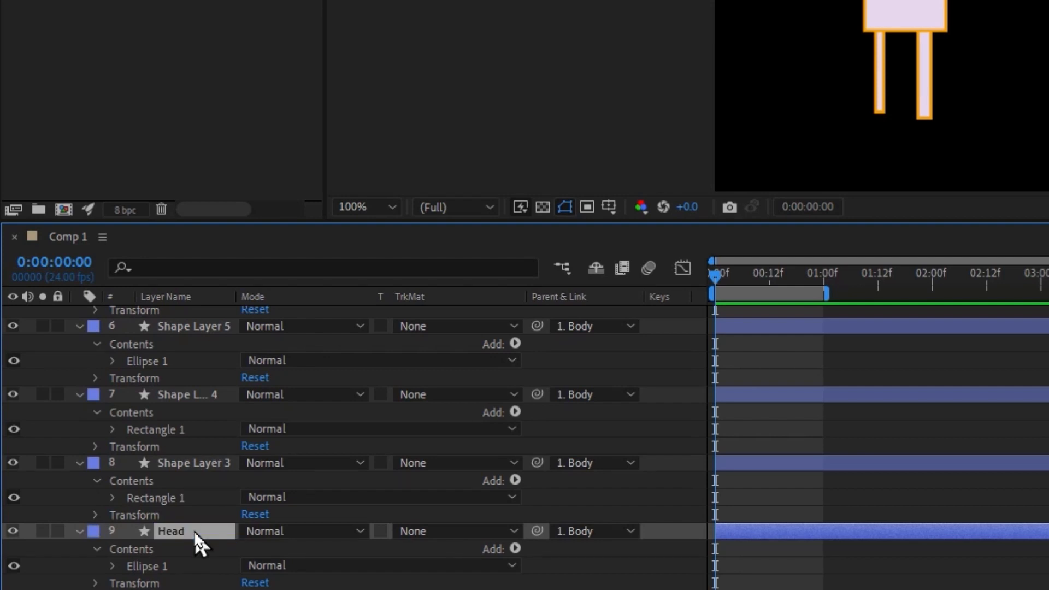
Step: Reorder the Head layer to the top of the layer stack, above the Body layer
{"action": "left_click_drag", "start_coordinate": [195, 533], "coordinate": [196, 353]}
{"action": "scroll", "coordinate": [197, 337], "scroll_direction": "up", "scroll_amount": 3}
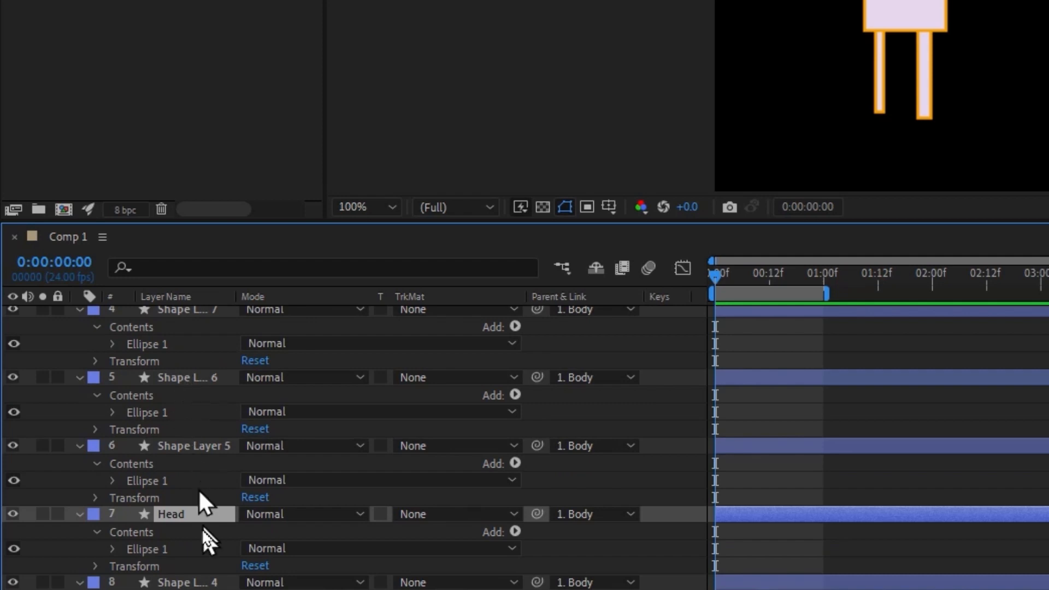
{"action": "left_click_drag", "start_coordinate": [207, 533], "coordinate": [213, 337]}
{"action": "scroll", "coordinate": [212, 355], "scroll_direction": "up", "scroll_amount": 3}
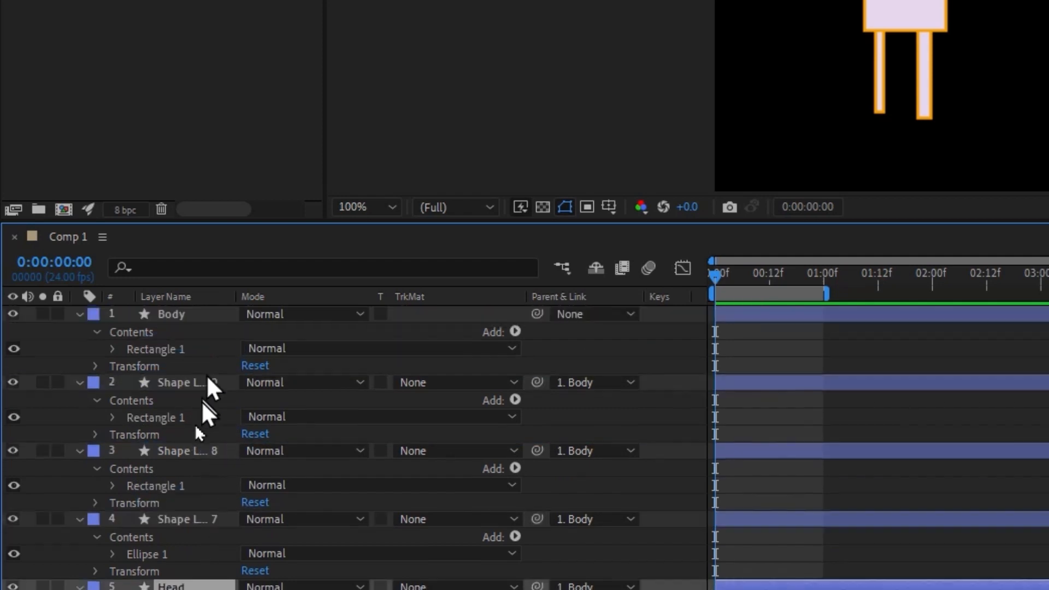
{"action": "left_click_drag", "start_coordinate": [197, 587], "coordinate": [224, 324]}
{"action": "left_click_drag", "start_coordinate": [191, 385], "coordinate": [208, 304]}
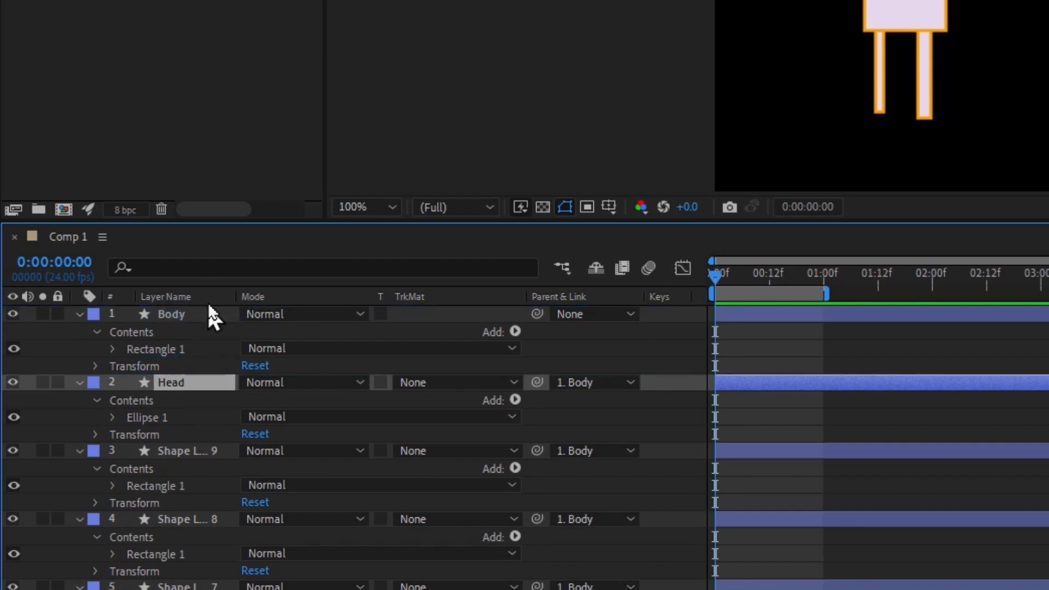
{"action": "left_click_drag", "start_coordinate": [197, 382], "coordinate": [209, 307]}
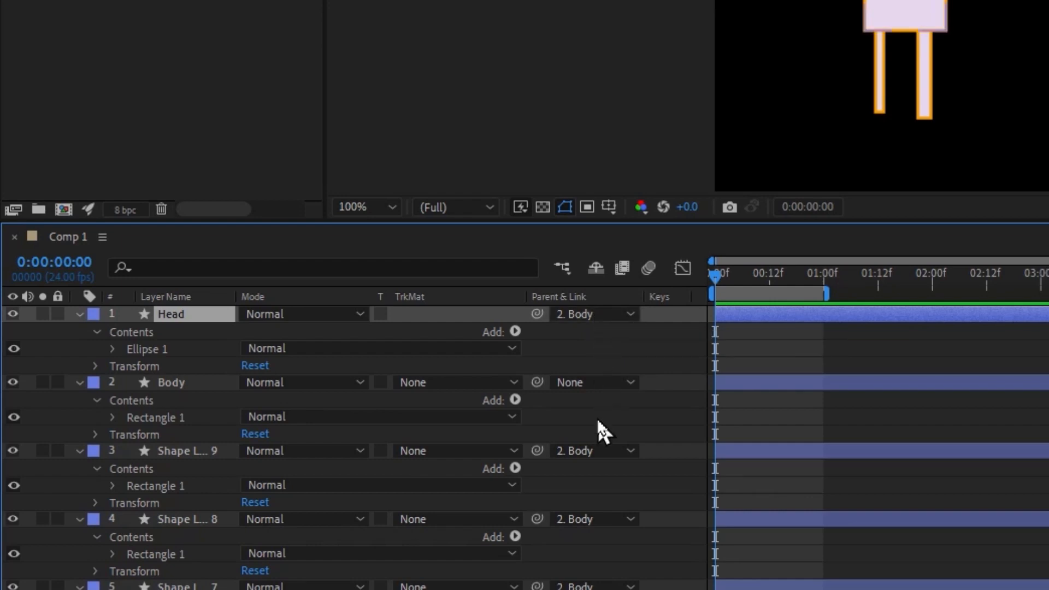
Step: Reorder the mouth ellipse's layer, Shape Layer 7, to the top of the layer stack, above Head
{"action": "scroll", "coordinate": [405, 525], "scroll_direction": "down", "scroll_amount": 5}
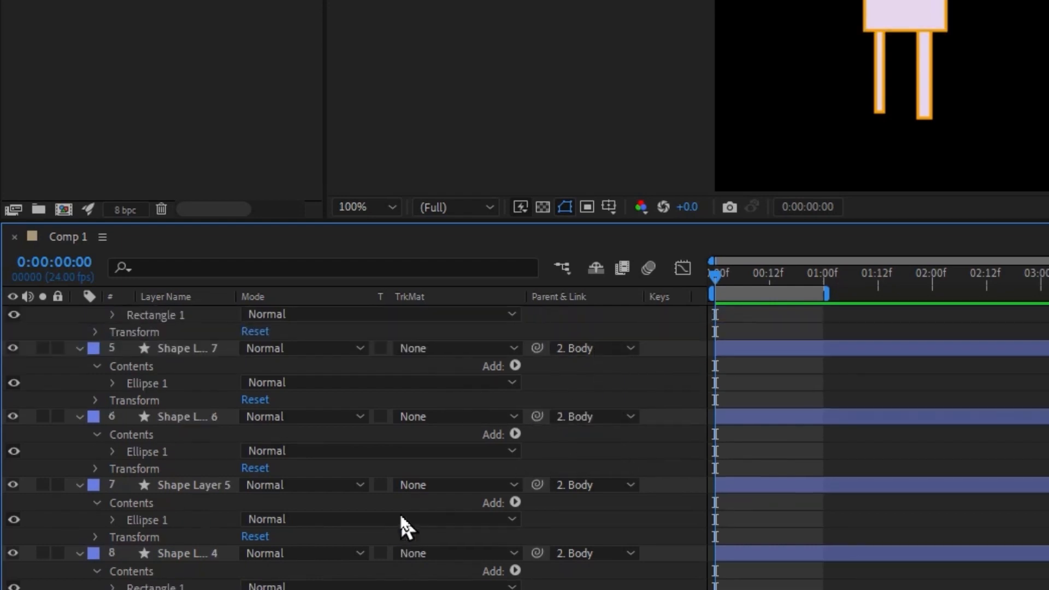
{"action": "scroll", "coordinate": [418, 514], "scroll_direction": "up", "scroll_amount": 5}
{"action": "left_click", "coordinate": [202, 452]}
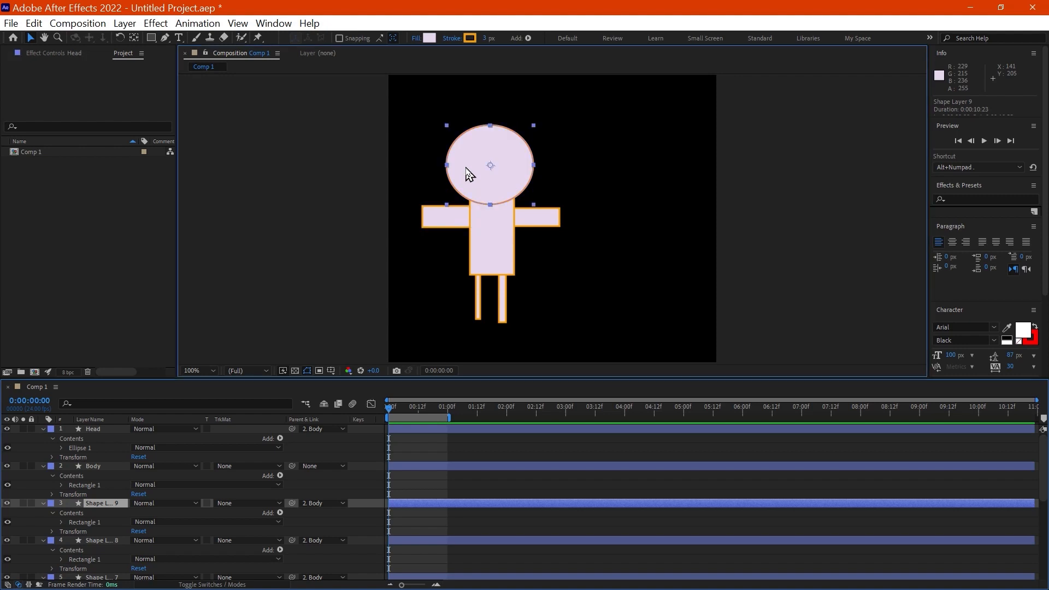
{"action": "left_click", "coordinate": [466, 169]}
{"action": "scroll", "coordinate": [94, 504], "scroll_direction": "down", "scroll_amount": 2}
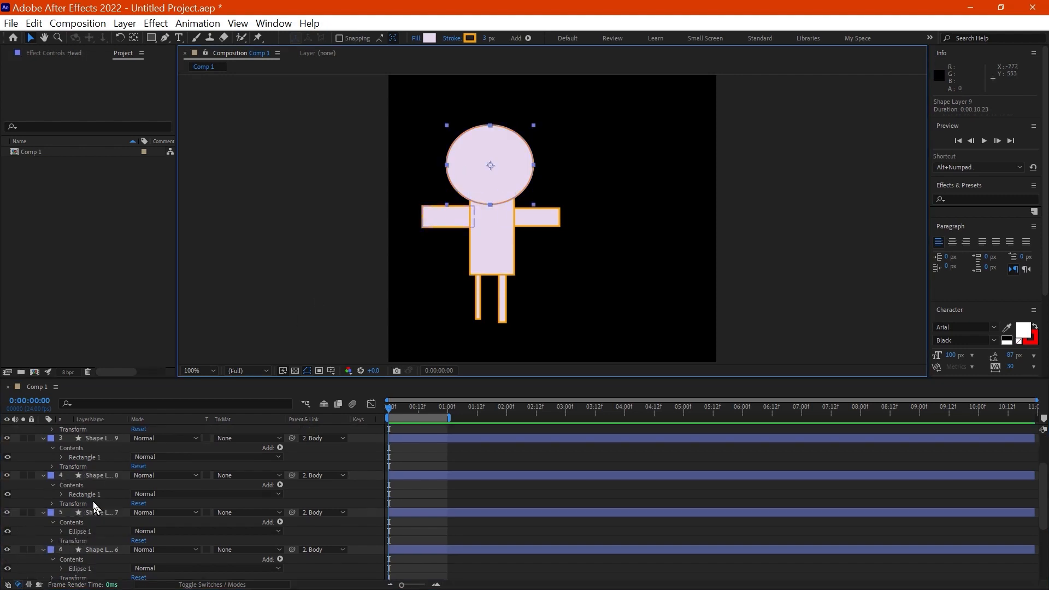
{"action": "left_click", "coordinate": [101, 516]}
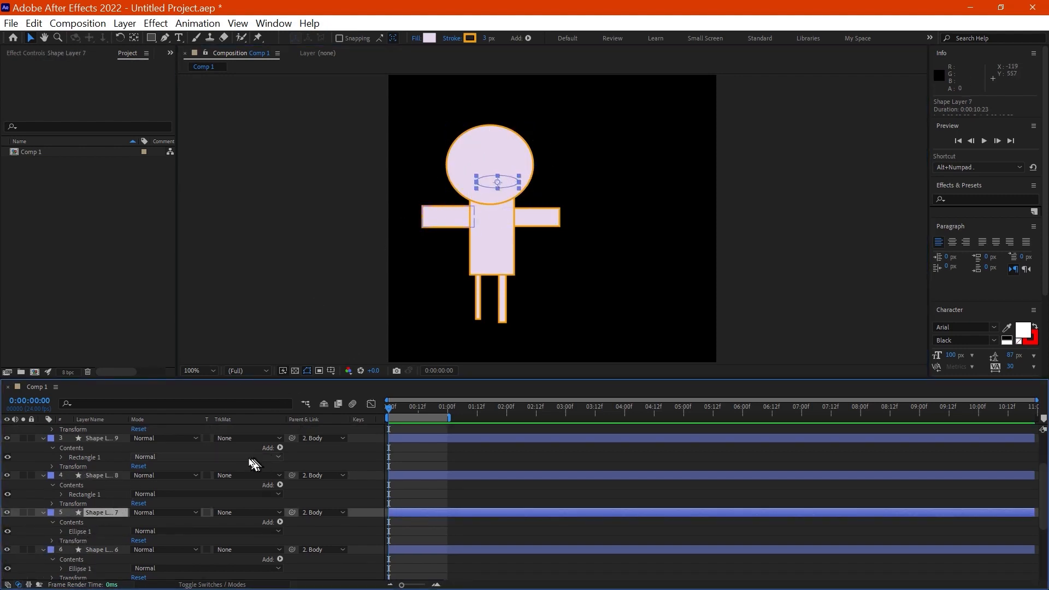
{"action": "left_click_drag", "start_coordinate": [98, 518], "coordinate": [113, 443]}
{"action": "scroll", "coordinate": [104, 492], "scroll_direction": "up", "scroll_amount": 2}
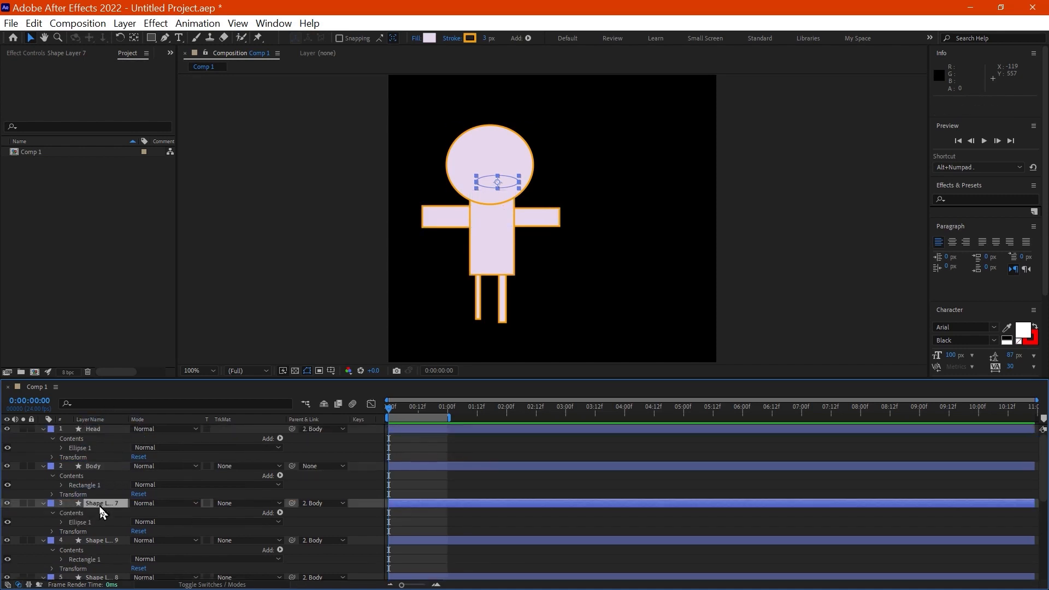
{"action": "left_click_drag", "start_coordinate": [100, 501], "coordinate": [109, 431]}
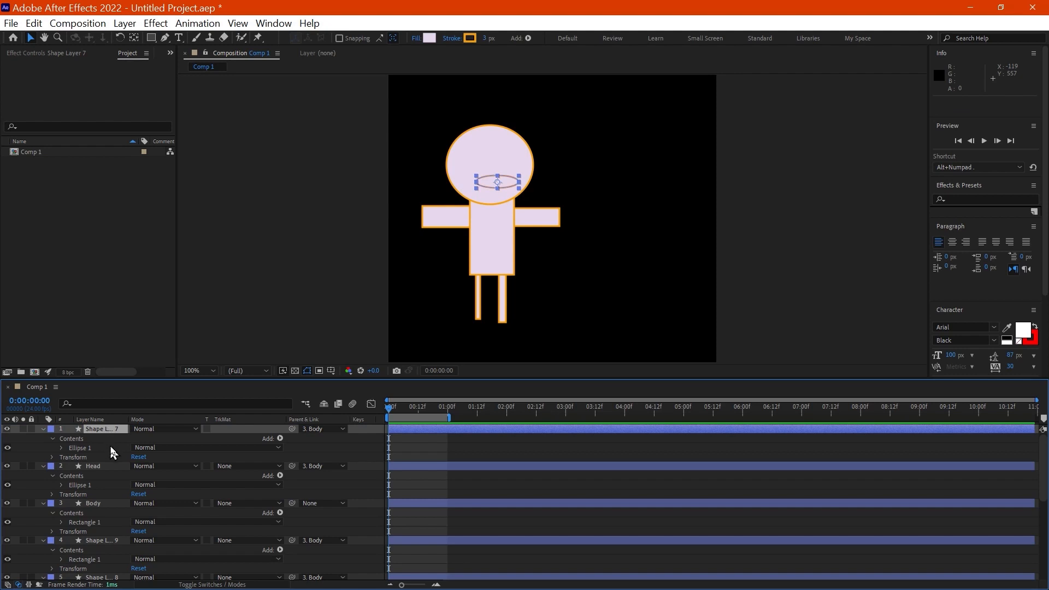
Step: Select both eye layers, Shape Layer 6 and Shape Layer 5, and reorder them to the top of the layer stack
{"action": "scroll", "coordinate": [104, 525], "scroll_direction": "down", "scroll_amount": 4}
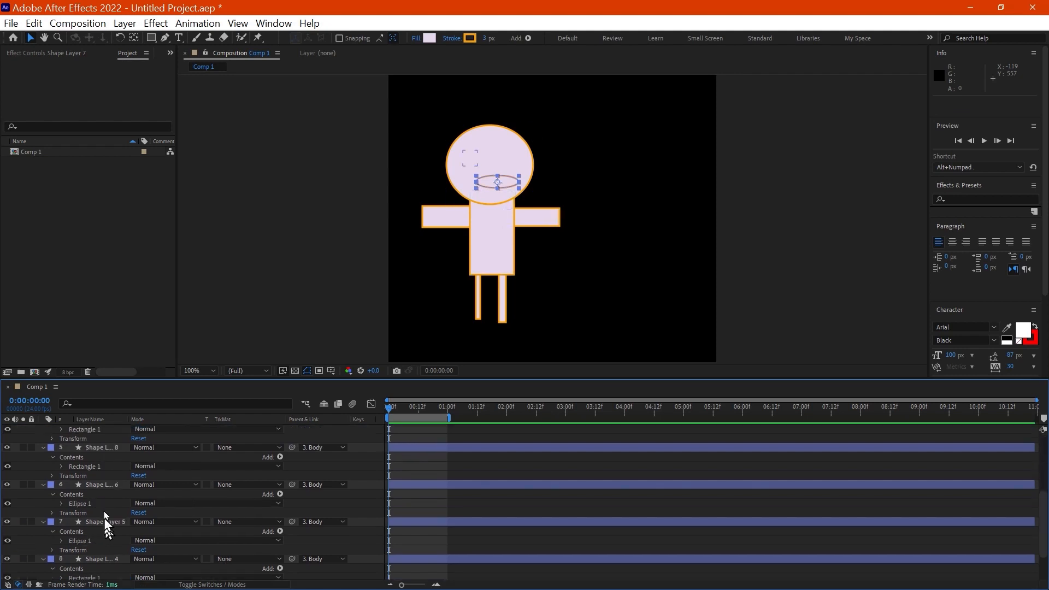
{"action": "left_click", "coordinate": [106, 486]}
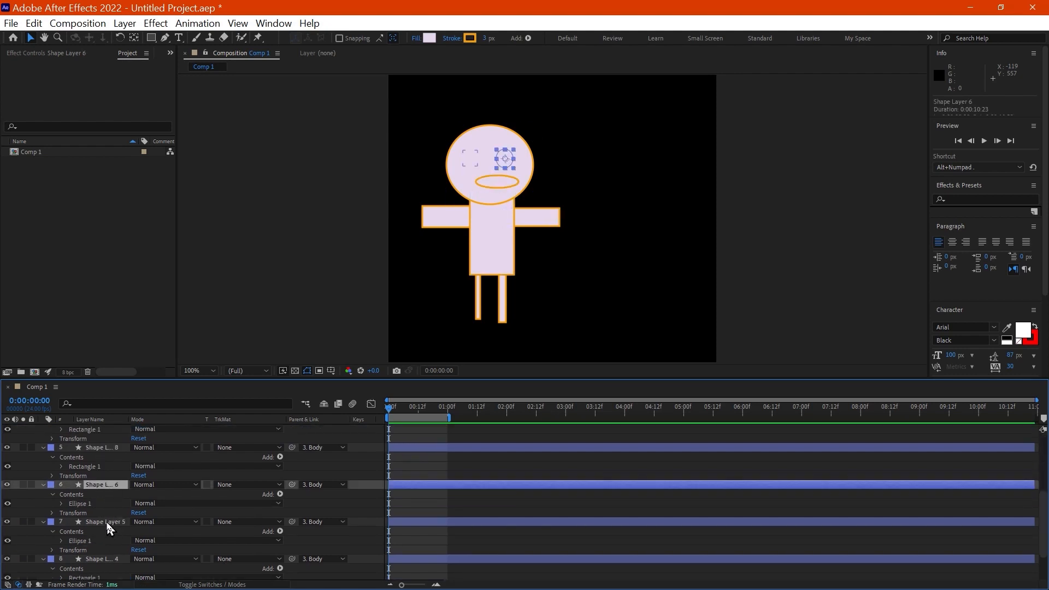
{"action": "left_click", "coordinate": [108, 524]}
{"action": "left_click", "coordinate": [107, 486], "text": "ctrl"}
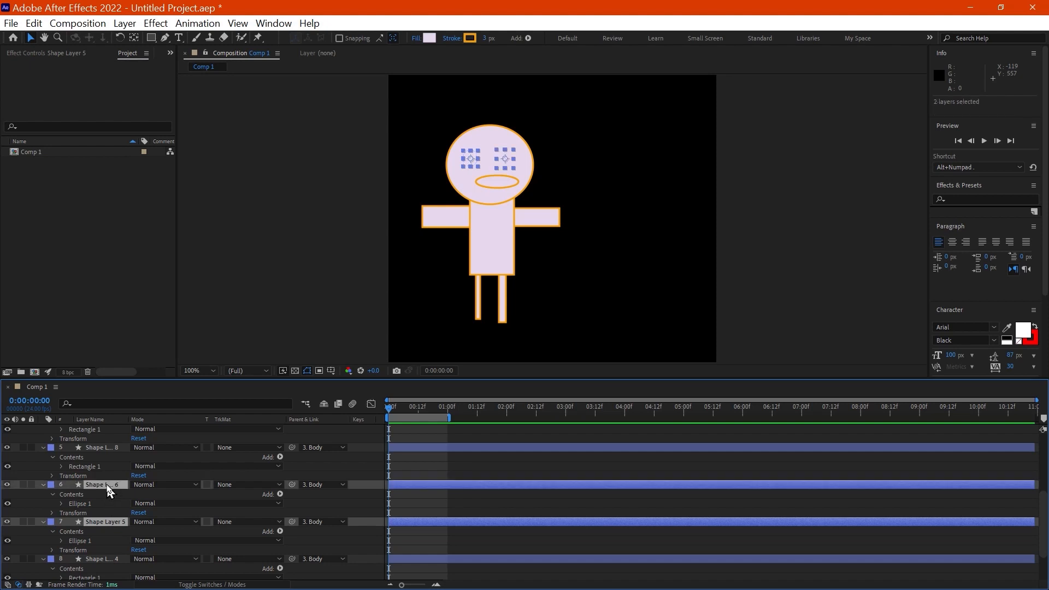
{"action": "left_click_drag", "start_coordinate": [108, 486], "coordinate": [116, 435]}
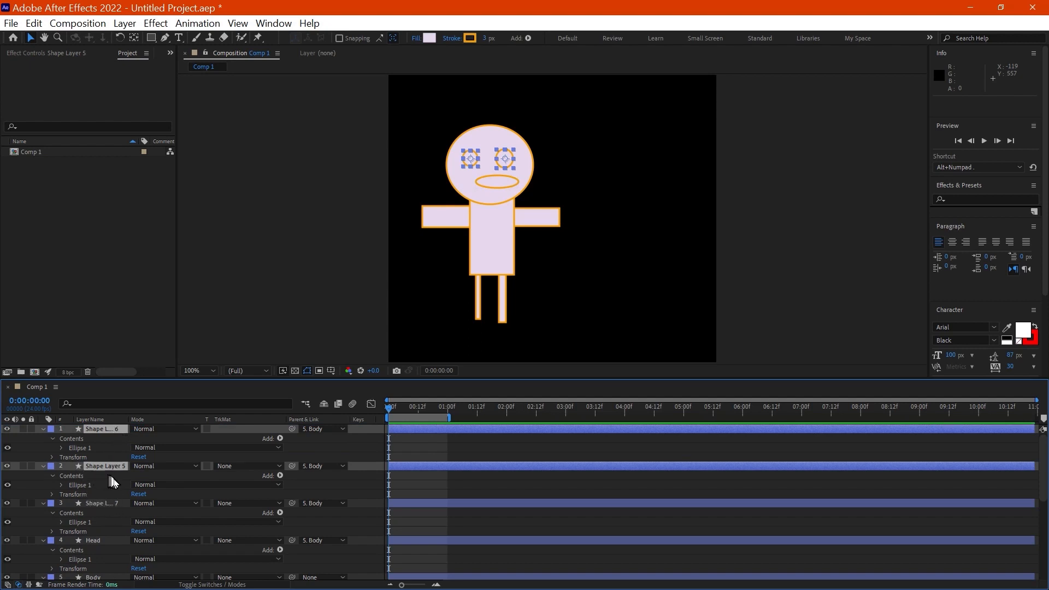
Step: Select both eye layers and the mouth layer, Shape Layers 6, 5 and 7, and parent them to the Head layer
{"action": "left_click", "coordinate": [112, 476]}
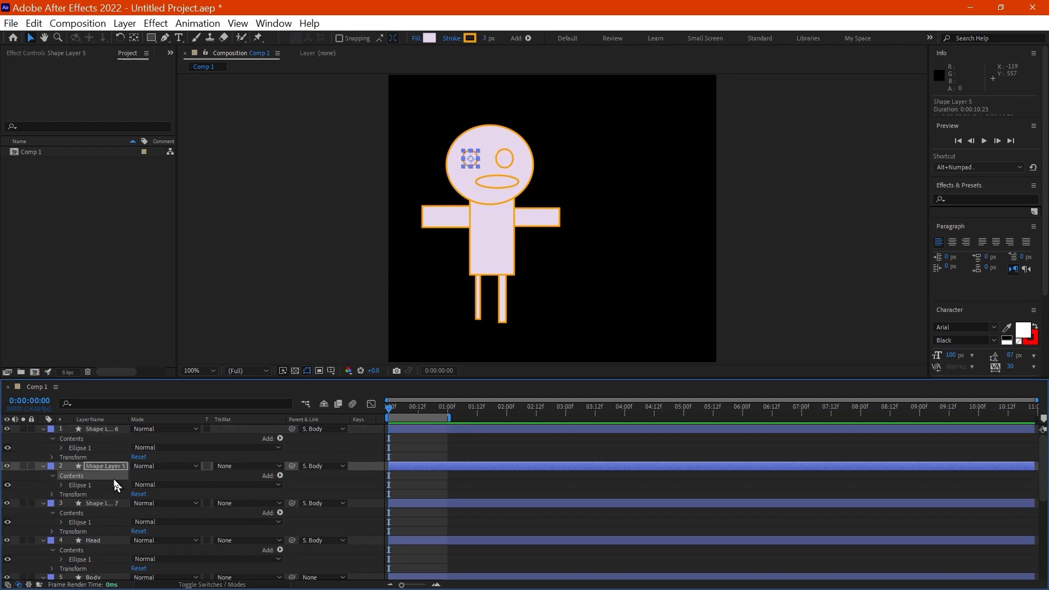
{"action": "left_click", "coordinate": [103, 428]}
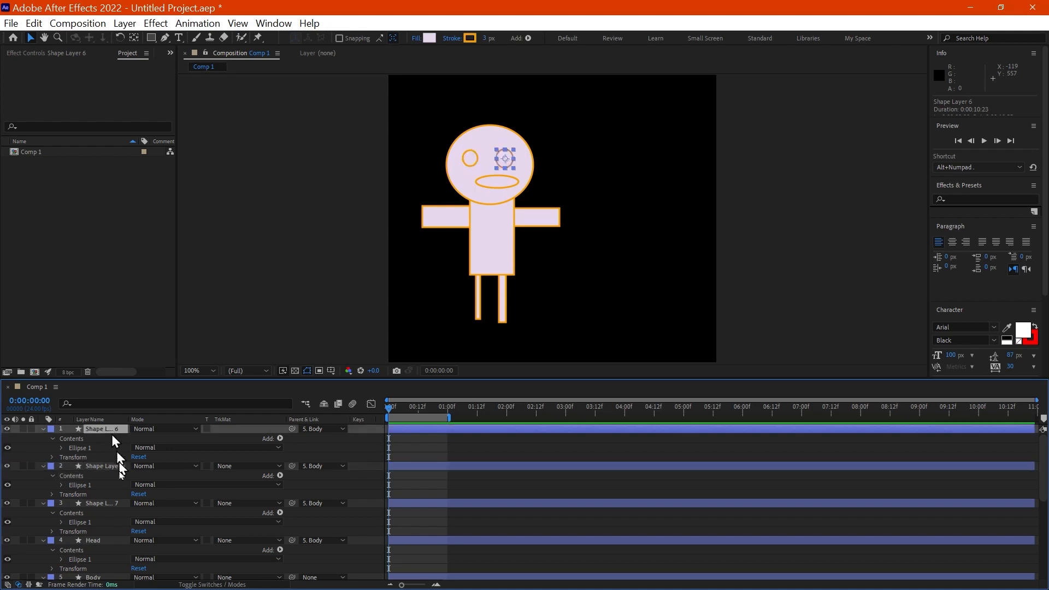
{"action": "left_click", "coordinate": [113, 503], "text": "shift"}
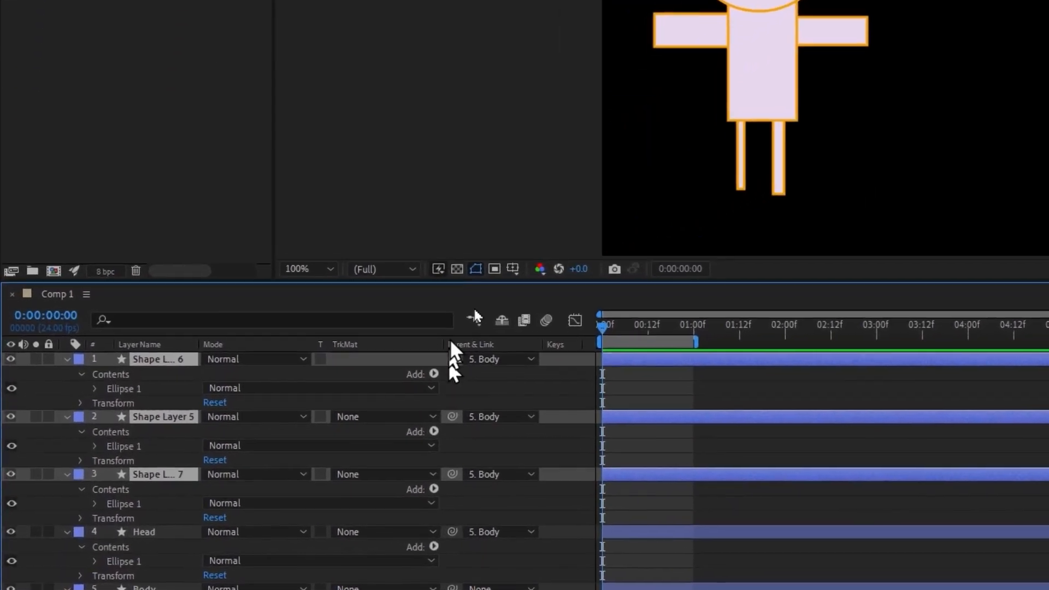
{"action": "left_click", "coordinate": [506, 356]}
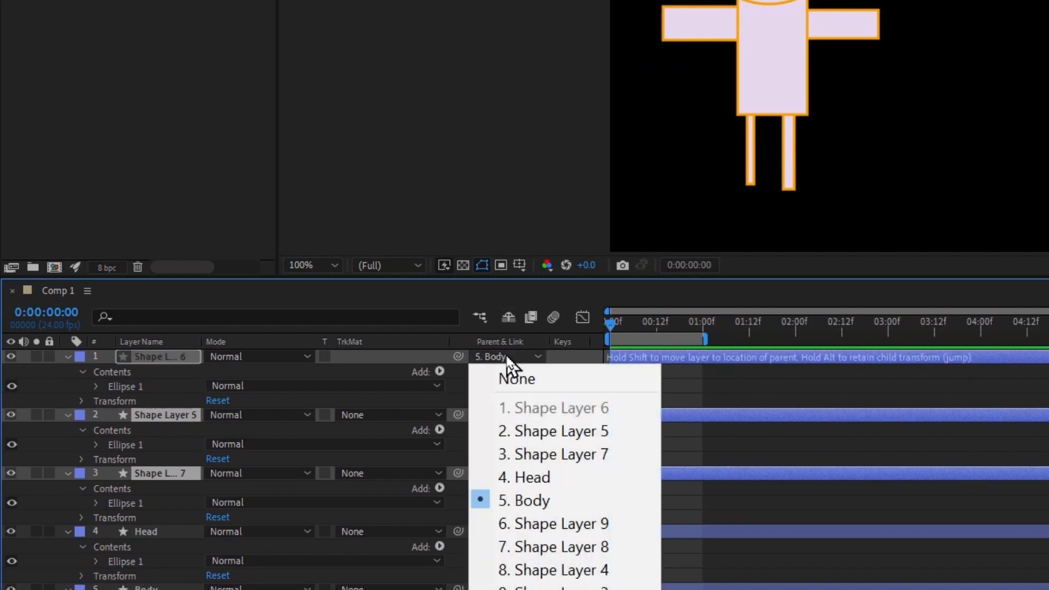
{"action": "left_click", "coordinate": [565, 475]}
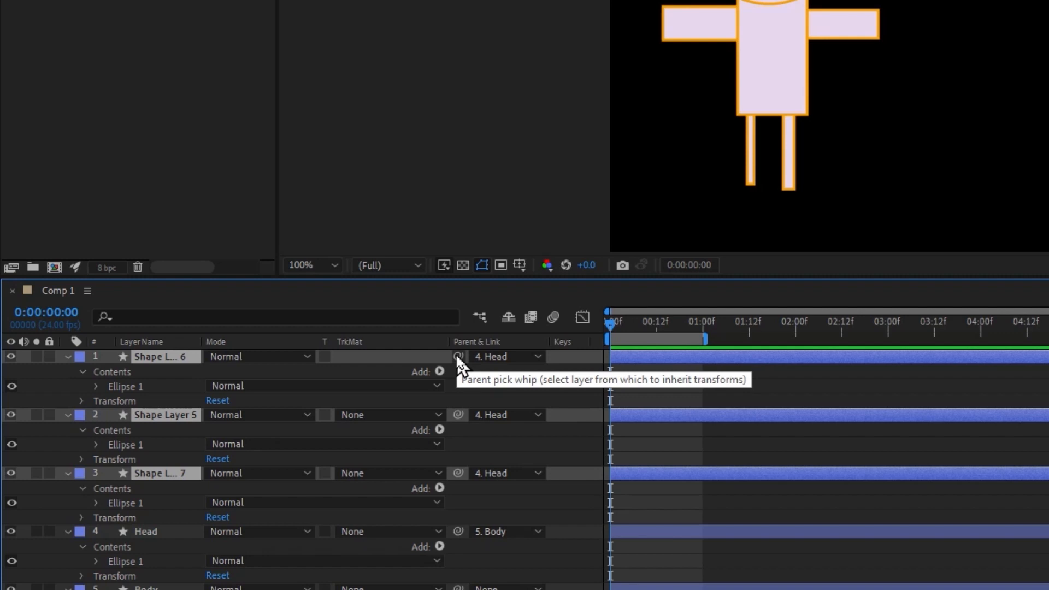
{"action": "left_click", "coordinate": [513, 362]}
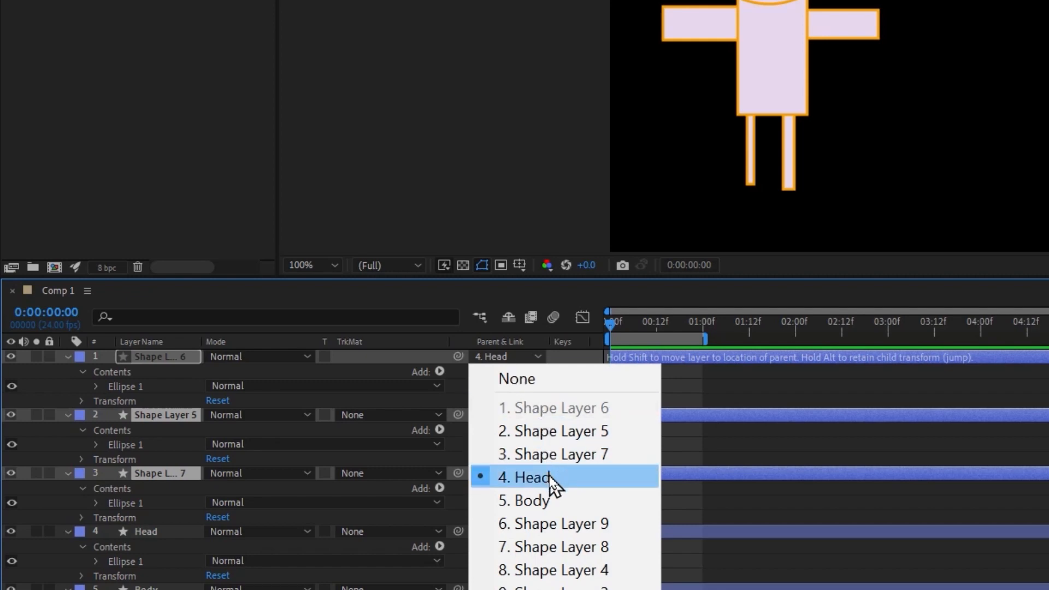
{"action": "left_click", "coordinate": [513, 333]}
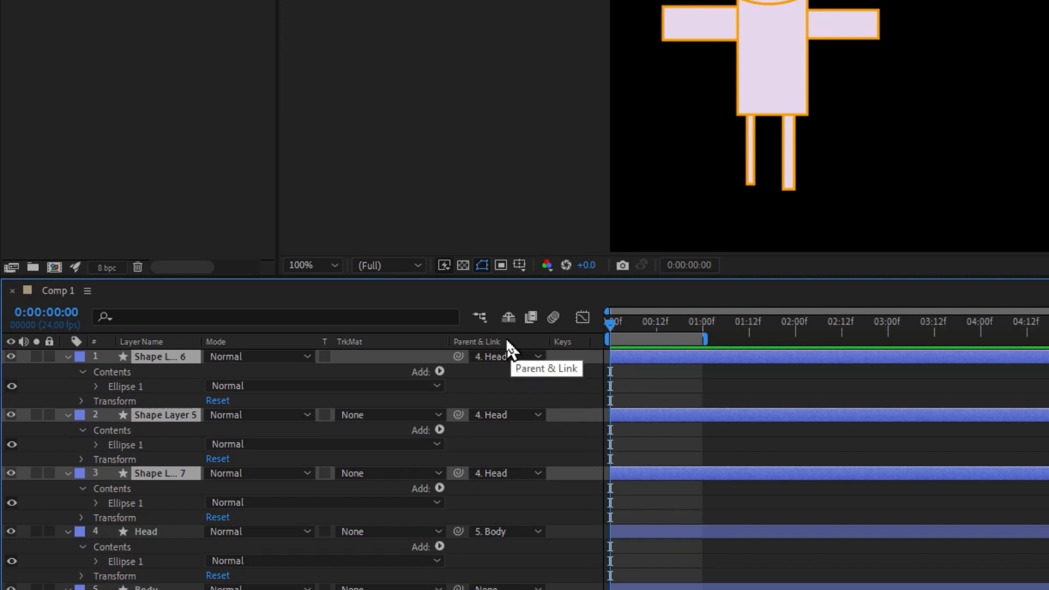
{"action": "right_click", "coordinate": [509, 349]}
{"action": "mouse_move", "coordinate": [628, 407]}
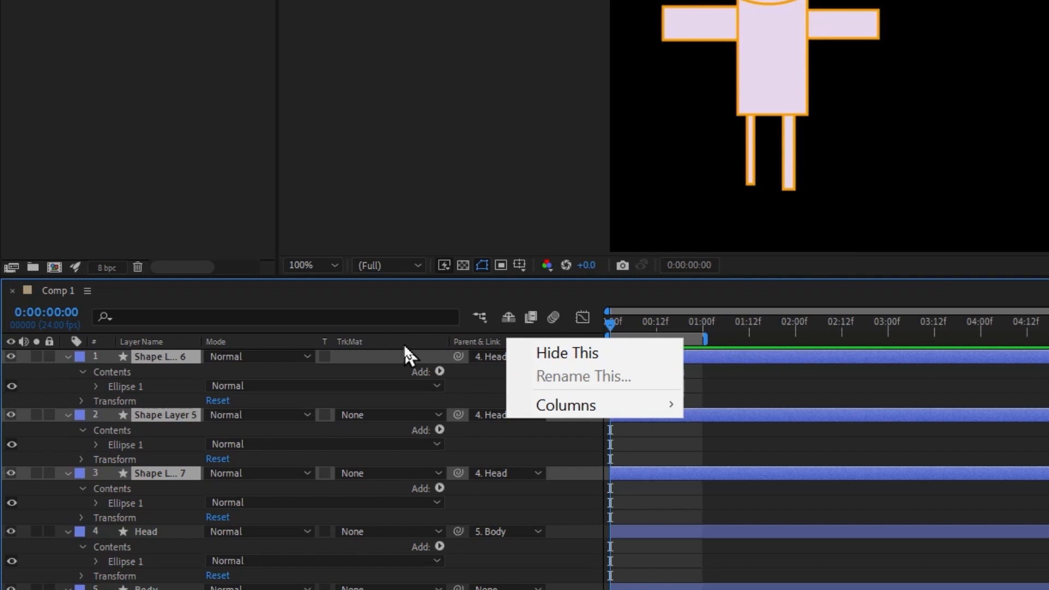
{"action": "left_click", "coordinate": [406, 348]}
{"action": "left_click_drag", "start_coordinate": [656, 322], "coordinate": [610, 348]}
Step: Keyframe the Body layer's Position at the first frame and again at 0:00:01:00 with a value of 355.5, 325.5
{"action": "left_click", "coordinate": [179, 531]}
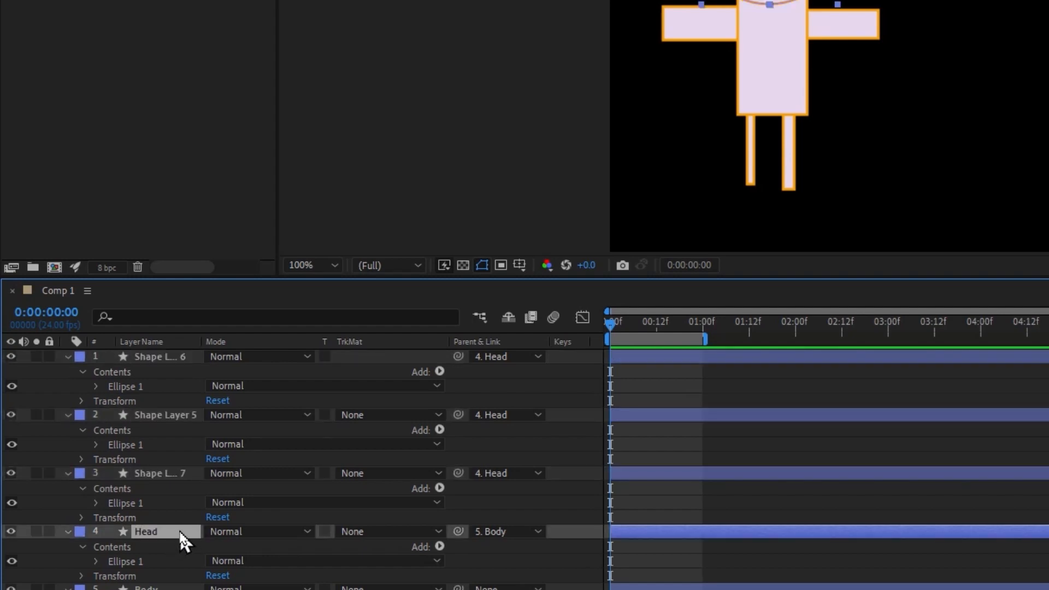
{"action": "scroll", "coordinate": [179, 529], "scroll_direction": "down", "scroll_amount": 3}
{"action": "left_click", "coordinate": [180, 491]}
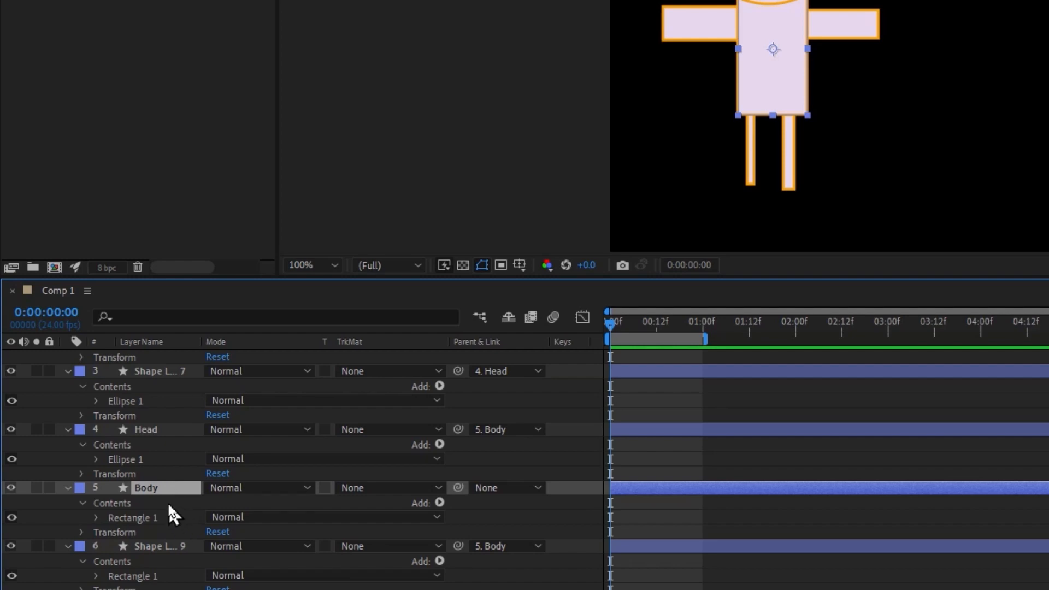
{"action": "key", "text": "p"}
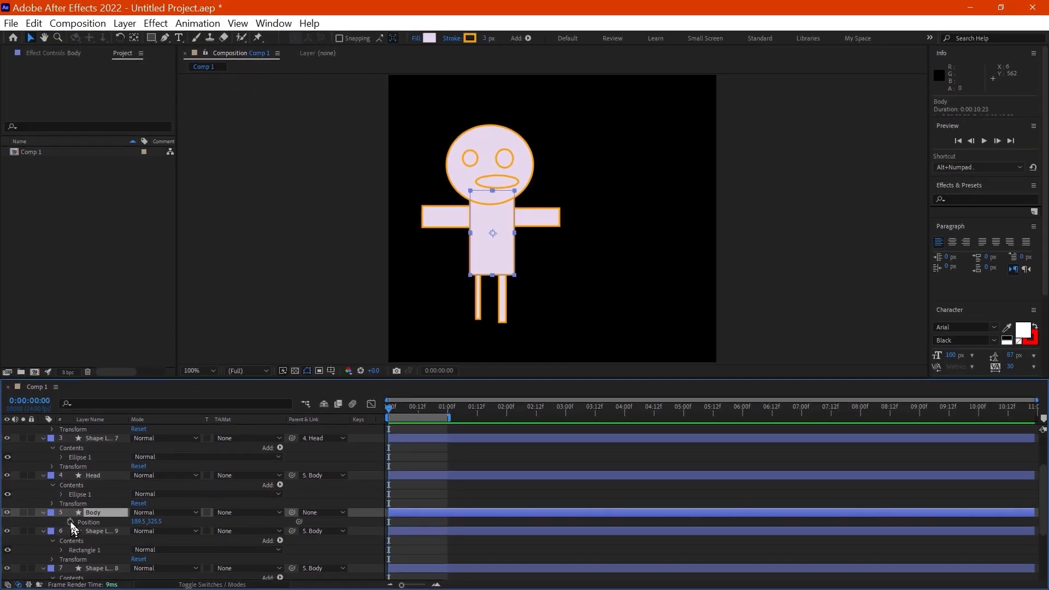
{"action": "left_click", "coordinate": [70, 522]}
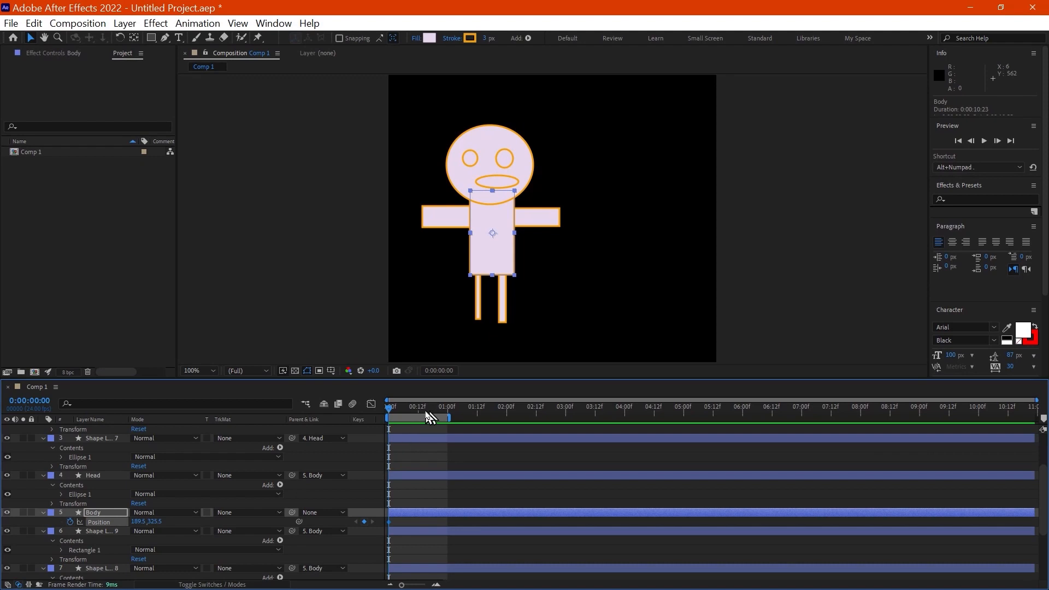
{"action": "left_click_drag", "start_coordinate": [424, 408], "coordinate": [449, 416]}
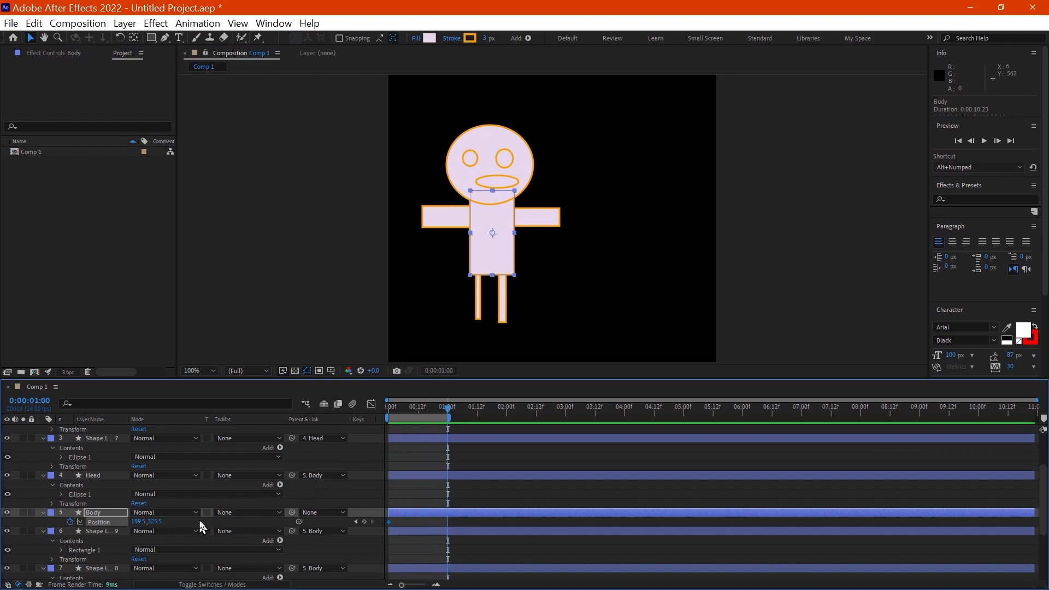
{"action": "left_click_drag", "start_coordinate": [141, 523], "coordinate": [242, 524]}
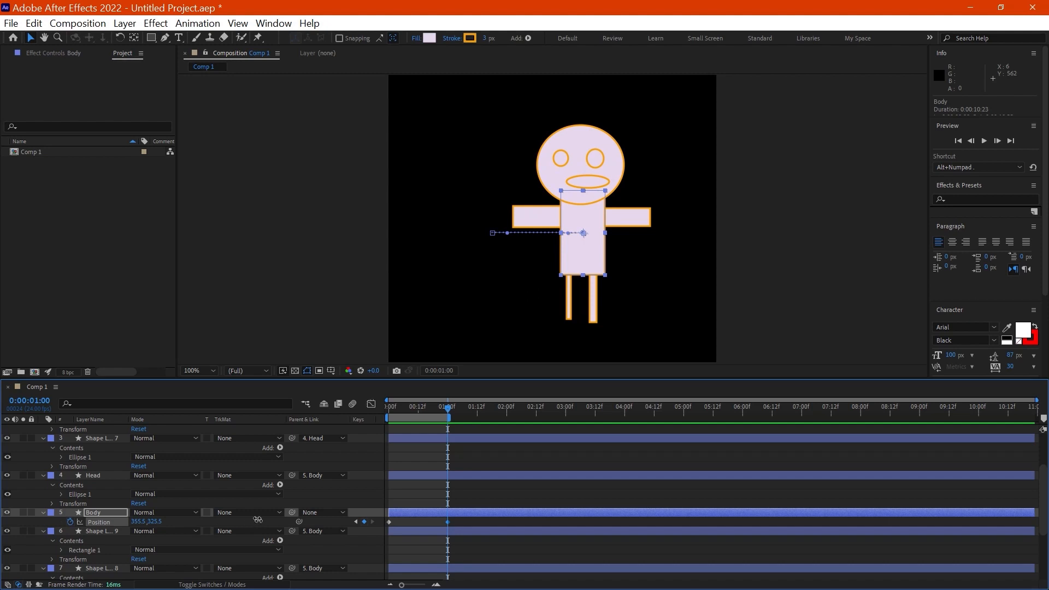
Step: Play back the Body layer's movement from the first frame to check that all the attached parts follow
{"action": "left_click", "coordinate": [390, 413]}
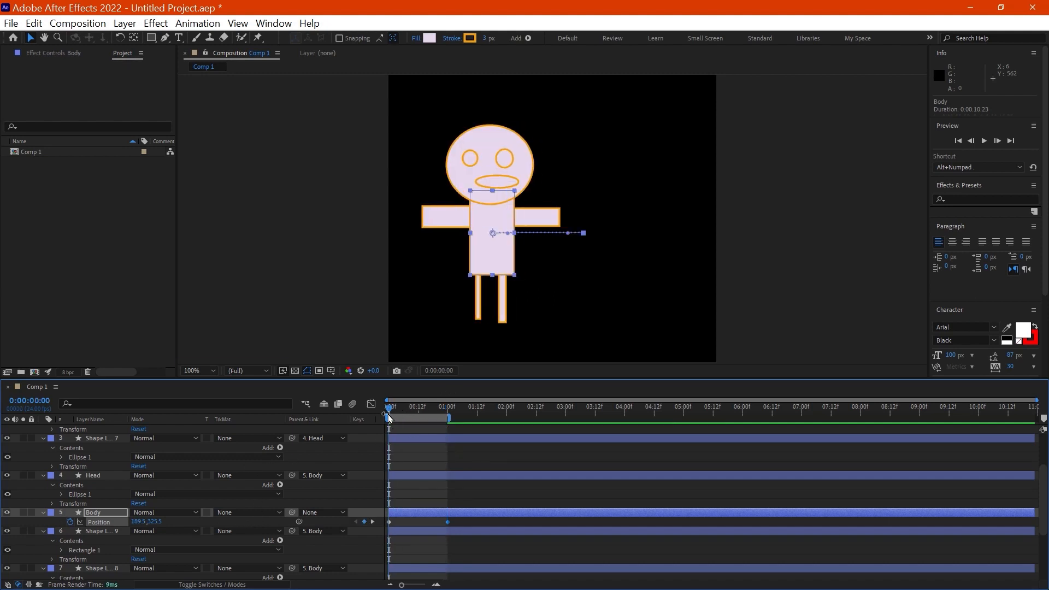
{"action": "key", "text": "space"}
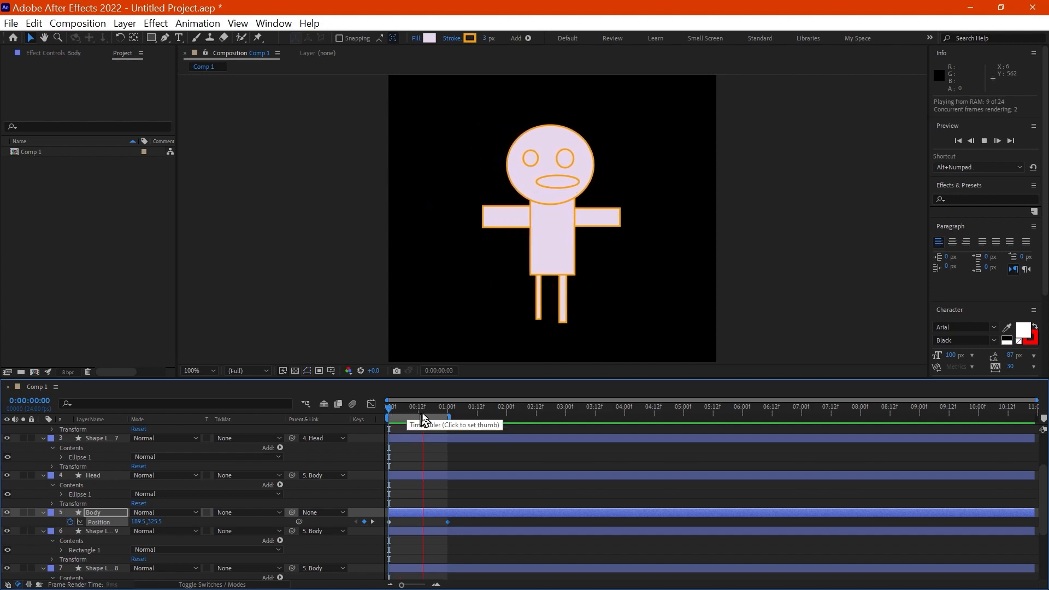
{"action": "key", "text": "space"}
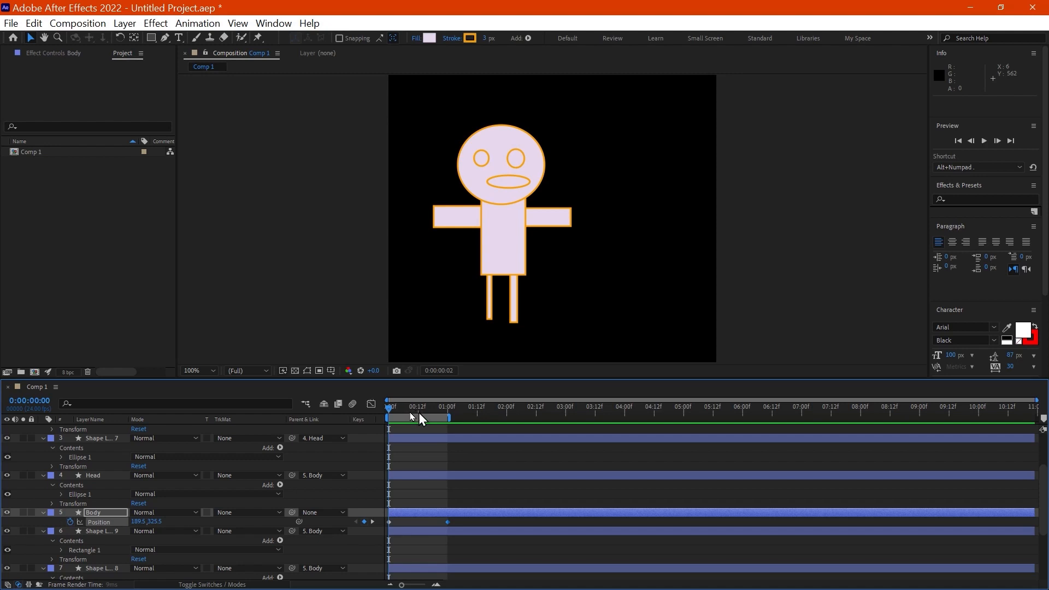
{"action": "key", "text": "space"}
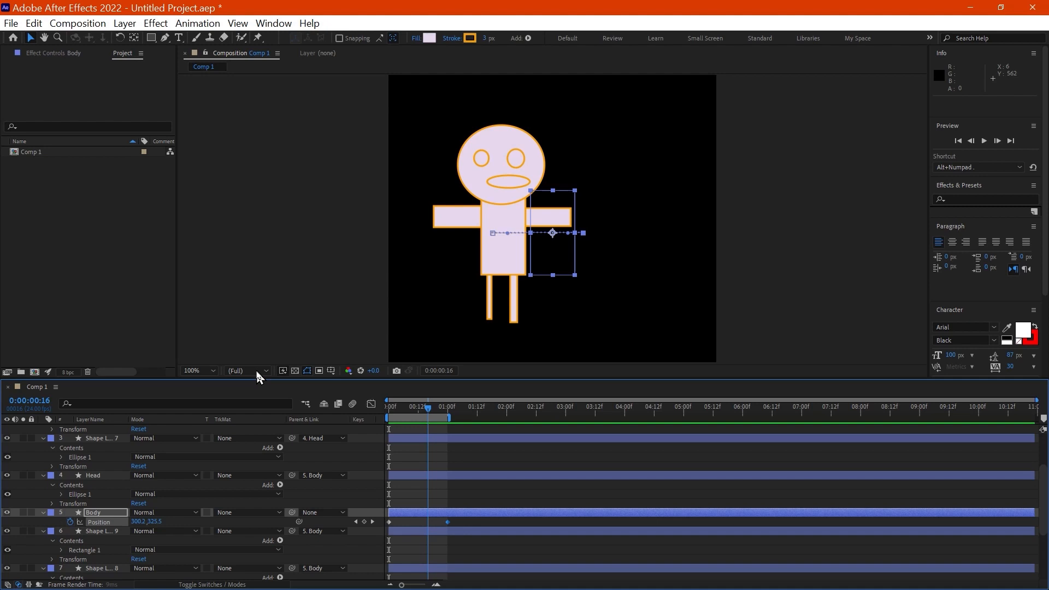
Step: Return to the first frame and set the composition's preview resolution to Quarter
{"action": "key", "text": "Home"}
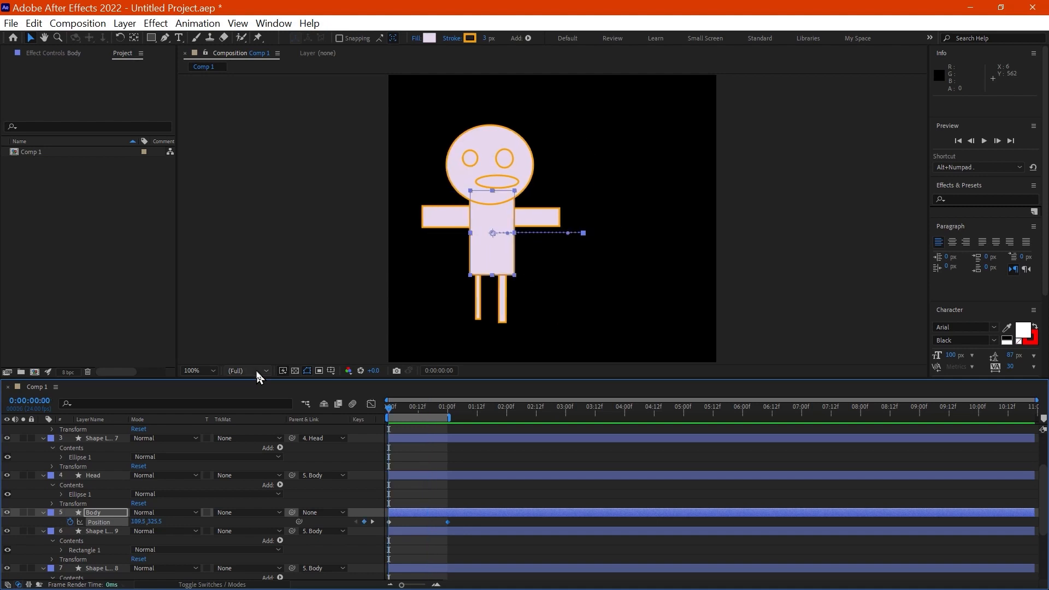
{"action": "left_click", "coordinate": [262, 370]}
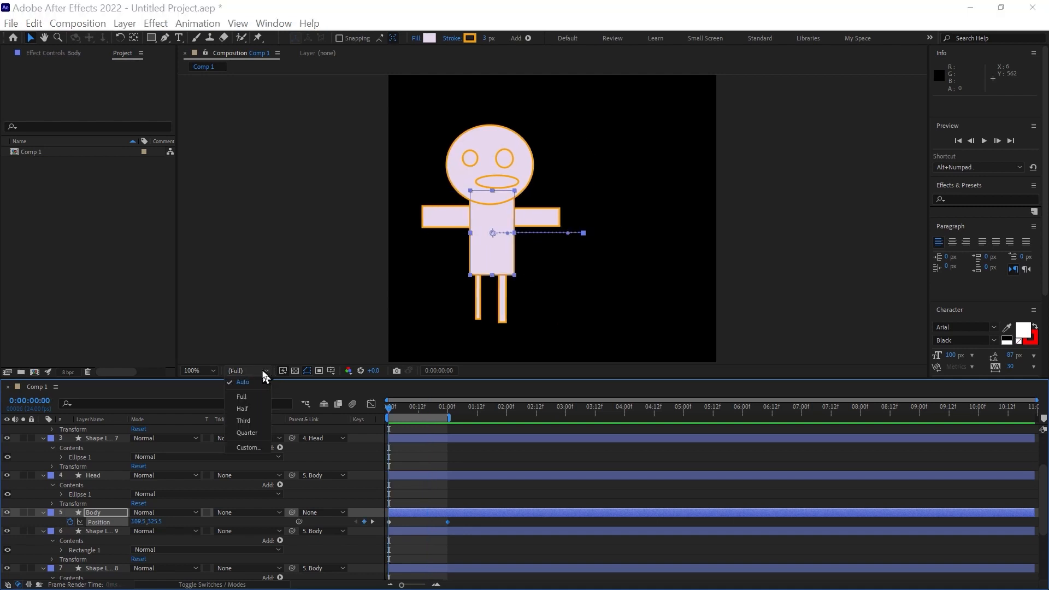
{"action": "left_click", "coordinate": [247, 433]}
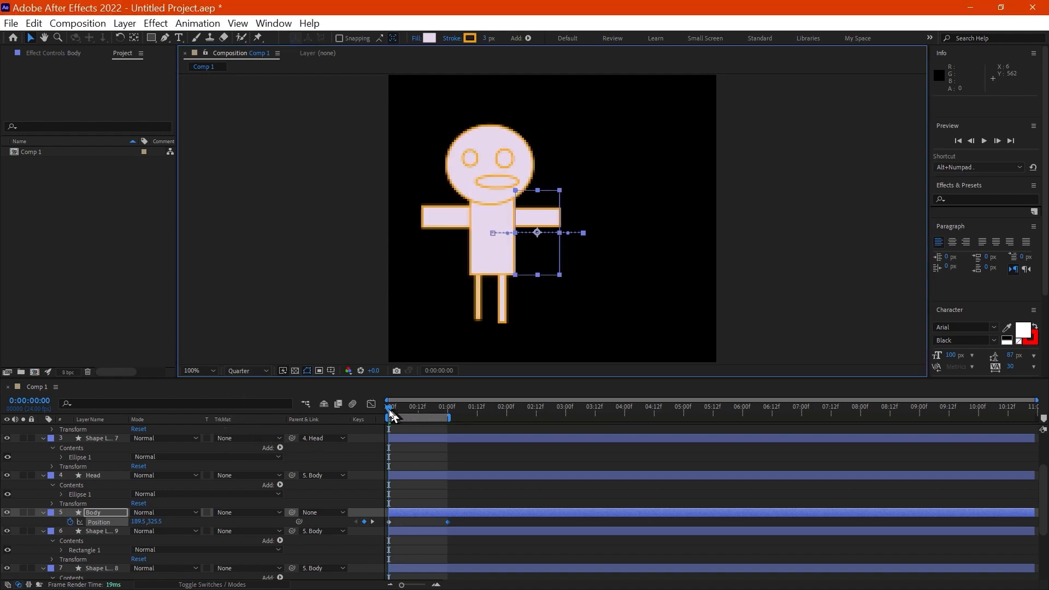
Step: Select the Head layer, move the playhead to 0:00:00:07 and reveal the layer's Rotation property
{"action": "left_click", "coordinate": [116, 479]}
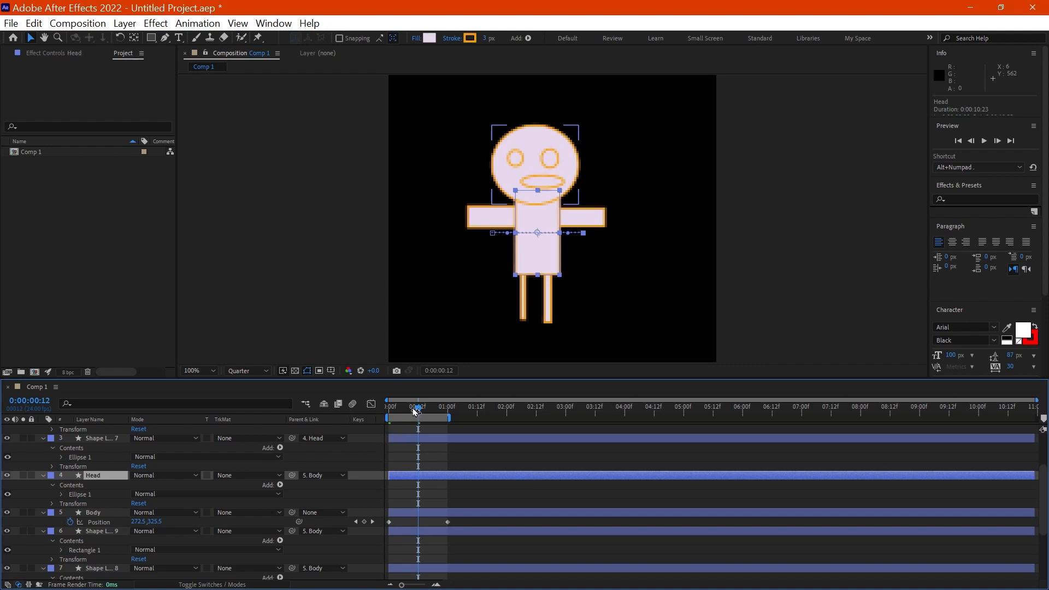
{"action": "left_click_drag", "start_coordinate": [415, 411], "coordinate": [405, 412]}
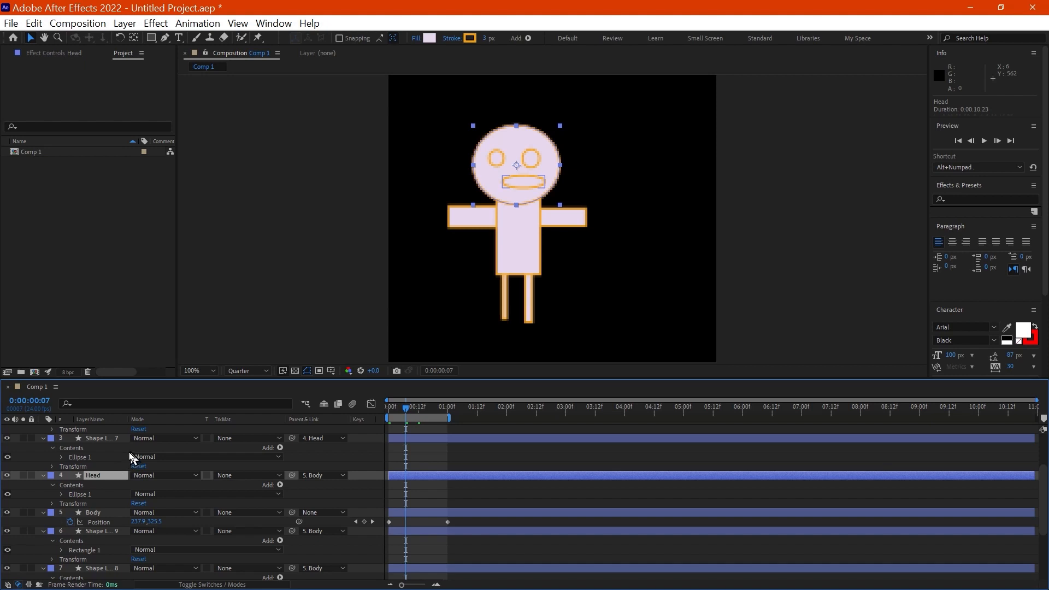
{"action": "key", "text": "r"}
{"action": "key", "text": "comma"}
{"action": "key", "text": "comma"}
{"action": "key", "text": "comma"}
{"action": "key", "text": "comma"}
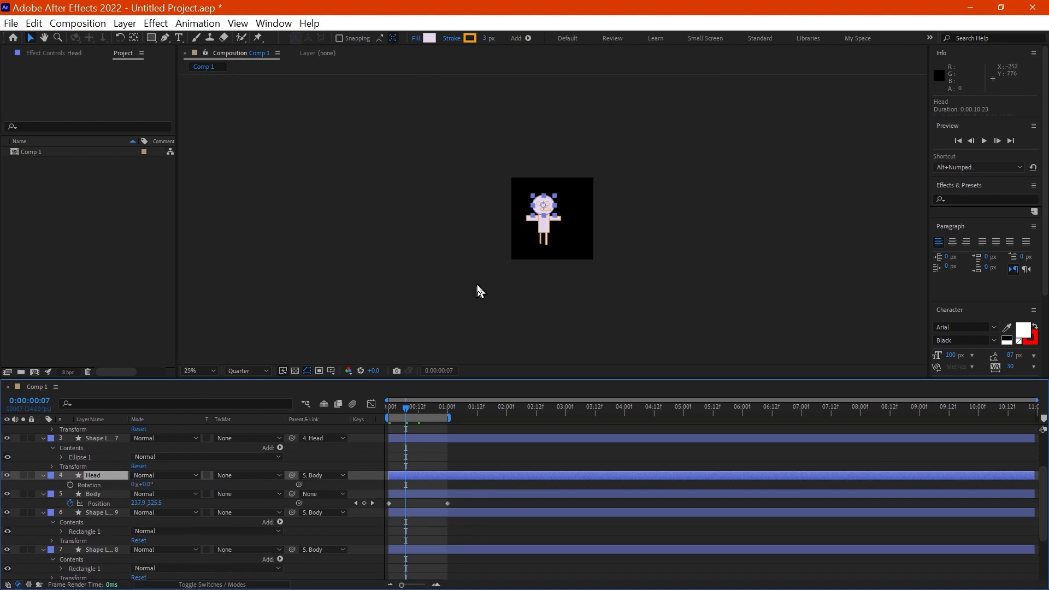
{"action": "key", "text": "period"}
{"action": "key", "text": "period"}
{"action": "key", "text": "period"}
{"action": "key", "text": "period"}
{"action": "key", "text": "period"}
{"action": "key", "text": "period"}
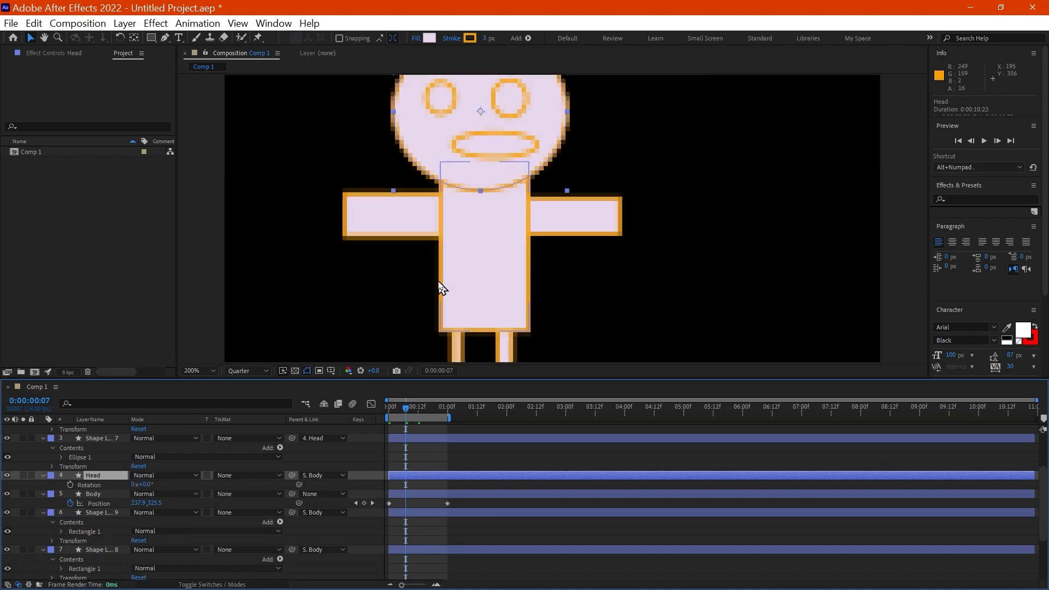
{"action": "key", "text": "comma"}
{"action": "key", "text": "comma"}
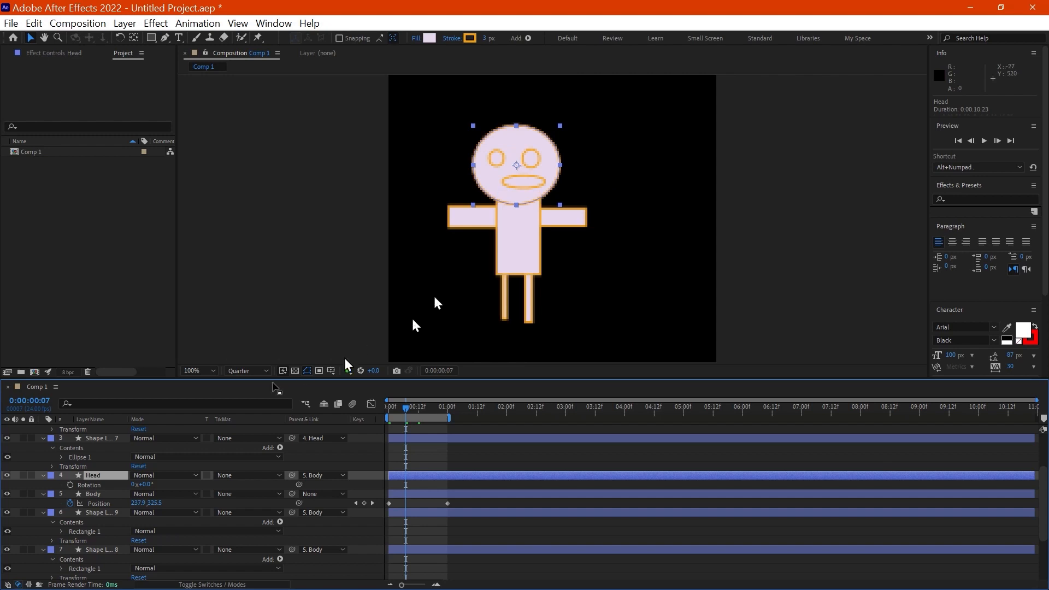
Step: Move the Head layer's anchor point from the face's centre down about 58 px to the neck
{"action": "left_click", "coordinate": [518, 166]}
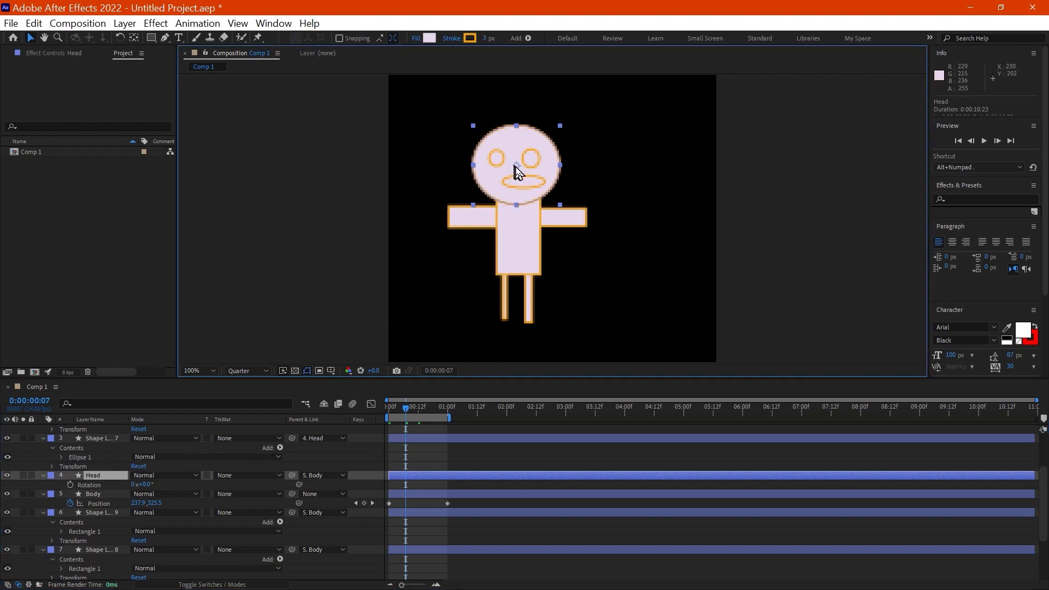
{"action": "key", "text": "y"}
{"action": "left_click_drag", "start_coordinate": [517, 165], "coordinate": [521, 204]}
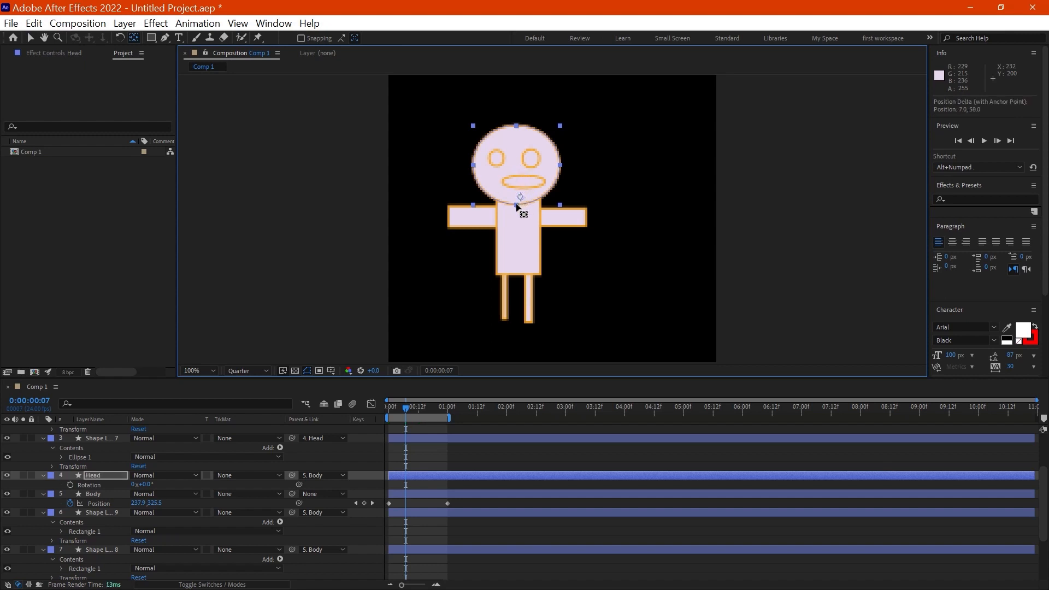
Step: Keyframe the Head layer's Rotation at 0:00:00:07 and again at 0:00:00:16 with a value of 50°
{"action": "left_click", "coordinate": [101, 477]}
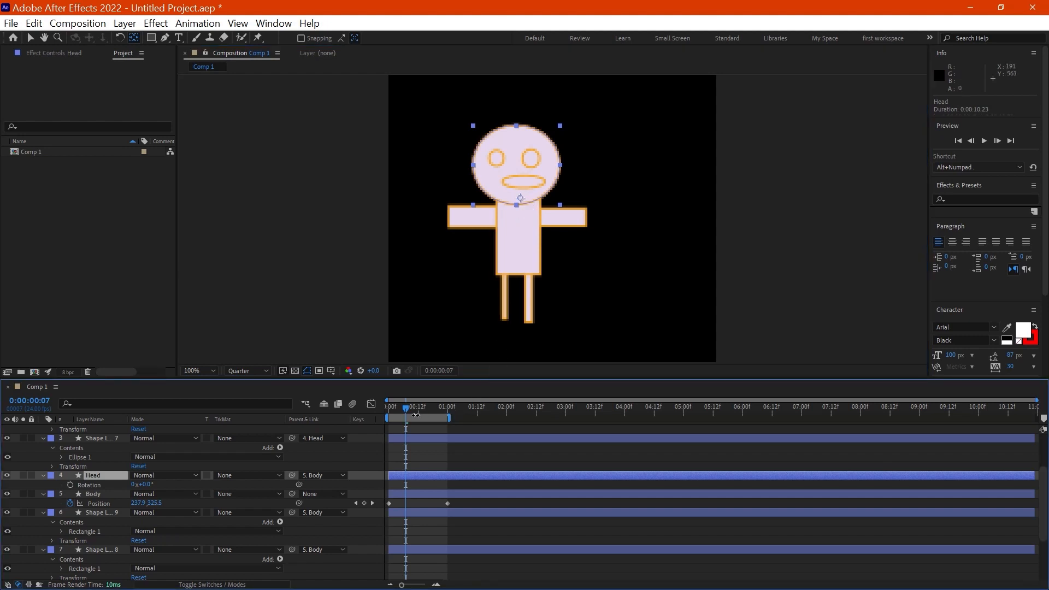
{"action": "left_click", "coordinate": [70, 485]}
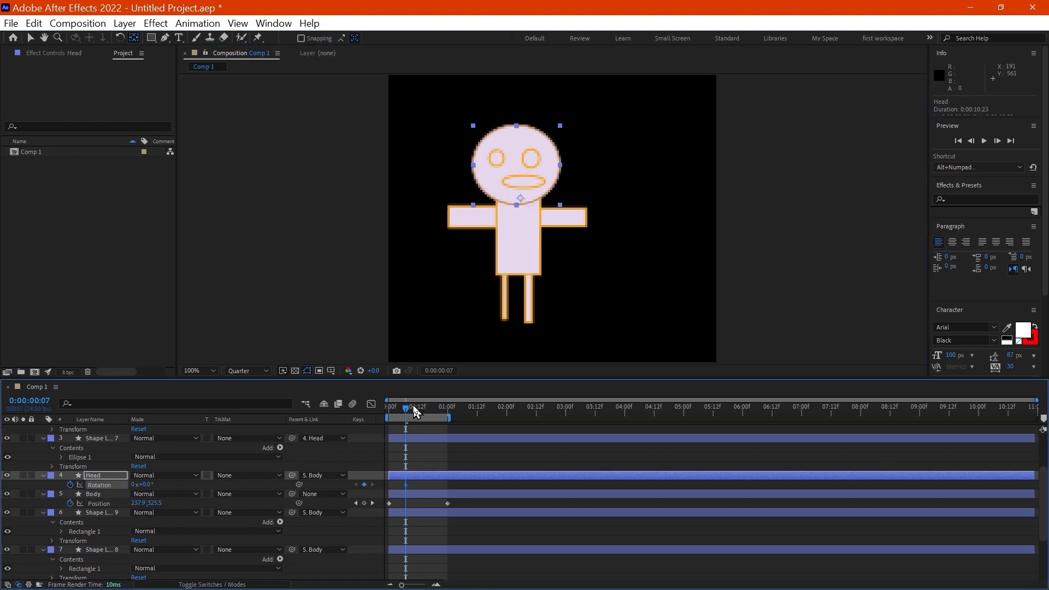
{"action": "left_click_drag", "start_coordinate": [409, 407], "coordinate": [429, 413]}
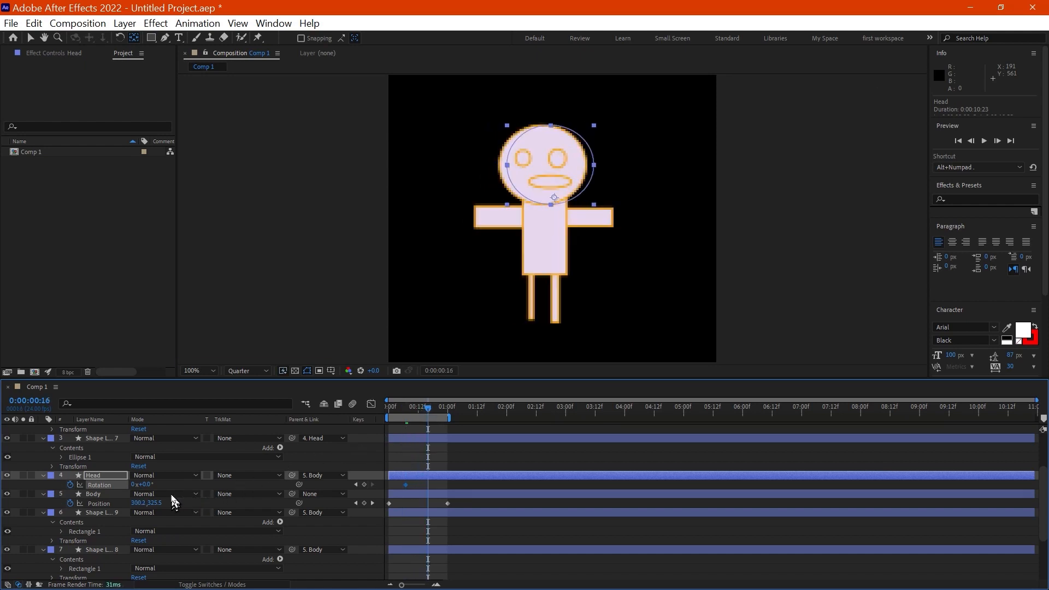
{"action": "left_click_drag", "start_coordinate": [147, 486], "coordinate": [175, 485]}
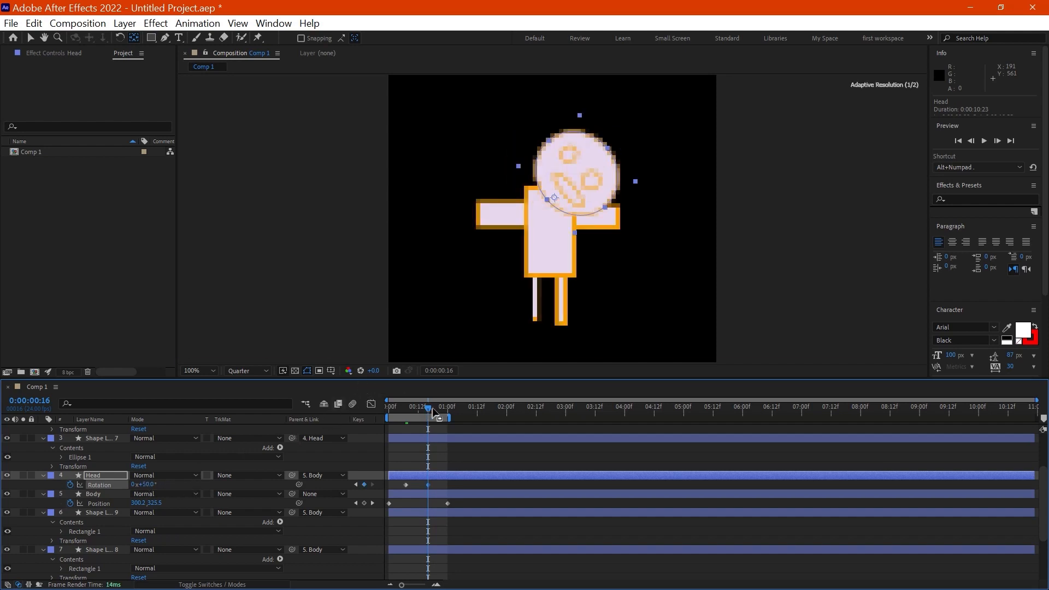
Step: Set the Head layer's Rotation to 0° at 0:00:00:22 and return the playhead to the first frame
{"action": "left_click", "coordinate": [443, 410]}
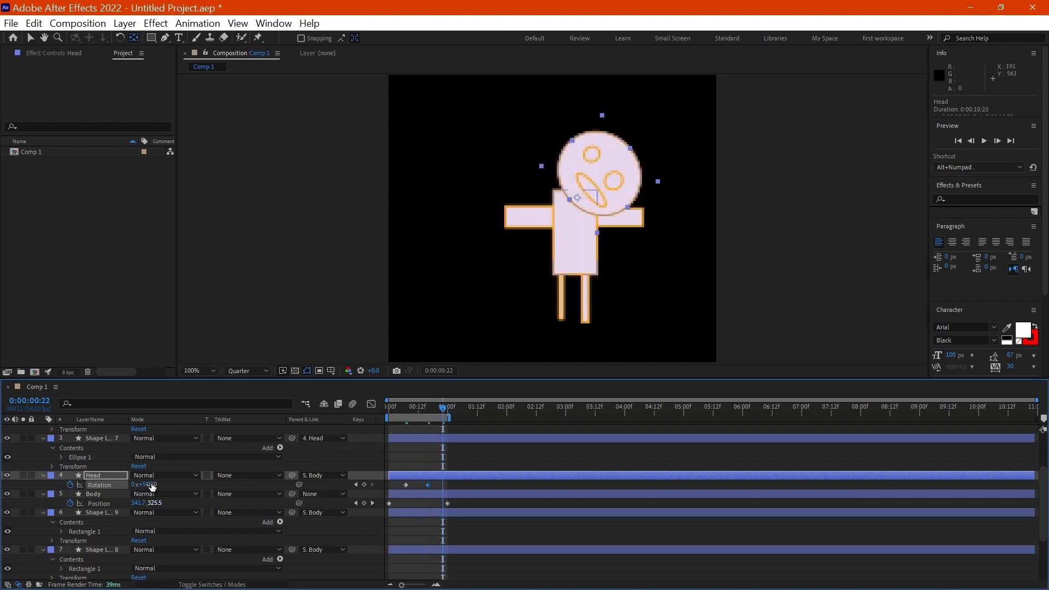
{"action": "left_click", "coordinate": [151, 485]}
{"action": "type", "text": "0"}
{"action": "key", "text": "Return"}
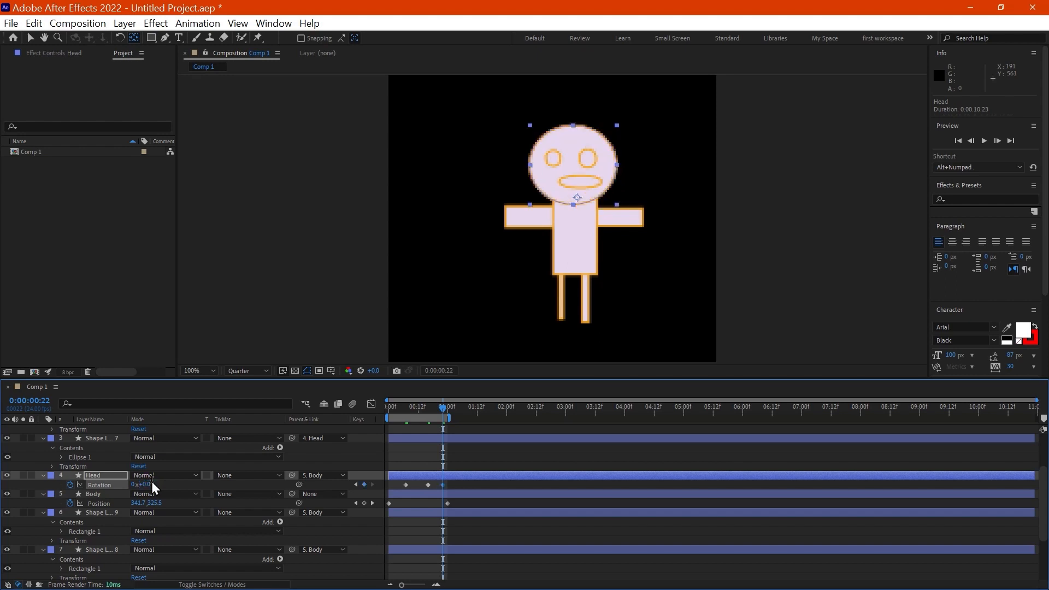
{"action": "left_click_drag", "start_coordinate": [402, 410], "coordinate": [365, 415]}
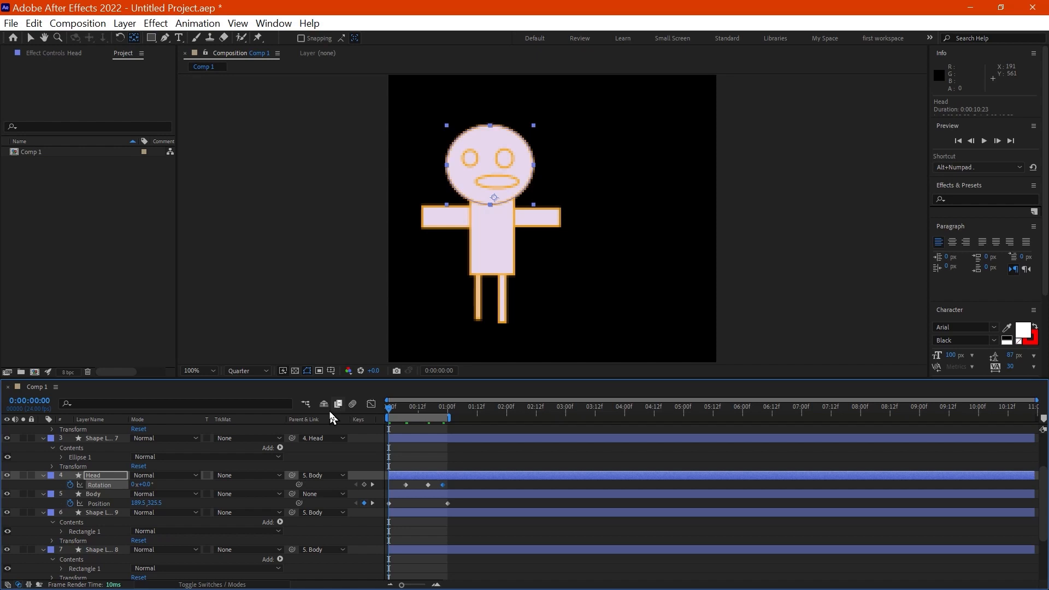
Step: Preview the character animation to check the body movement and the head rotation together
{"action": "key", "text": "space"}
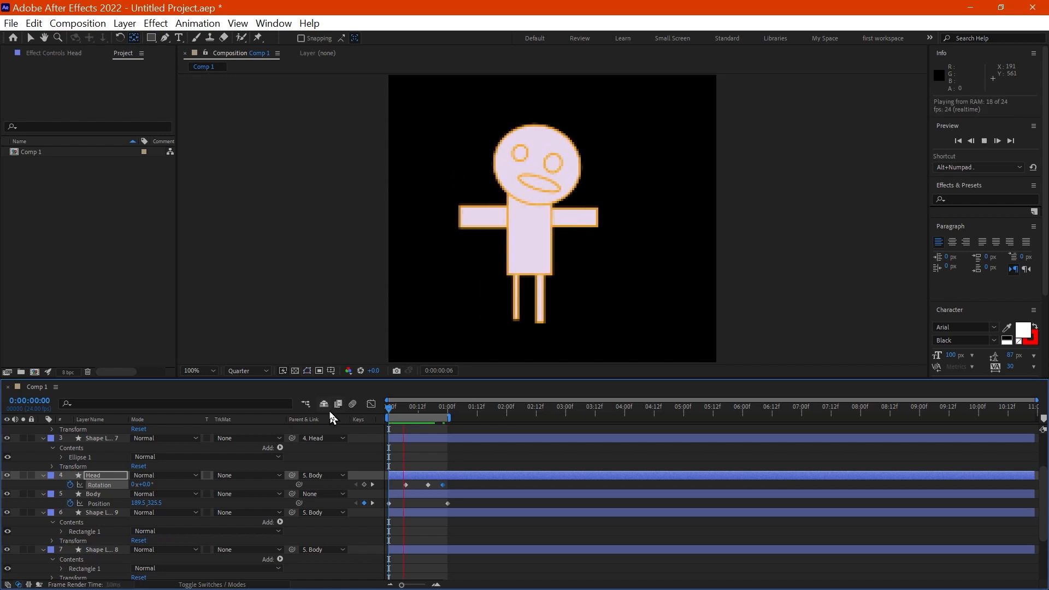
{"action": "key", "text": "space"}
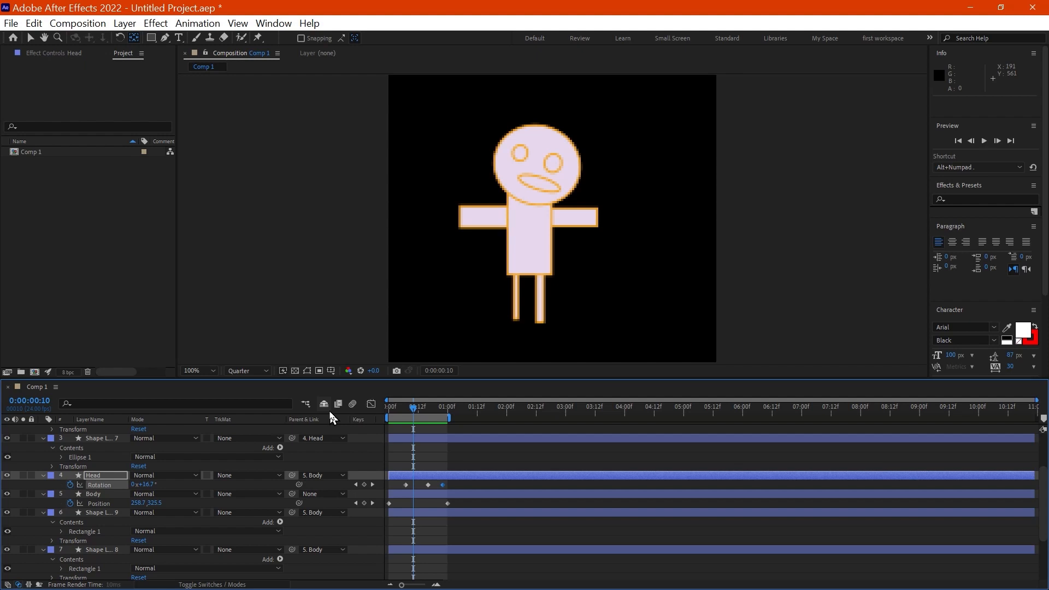
{"action": "key", "text": "space"}
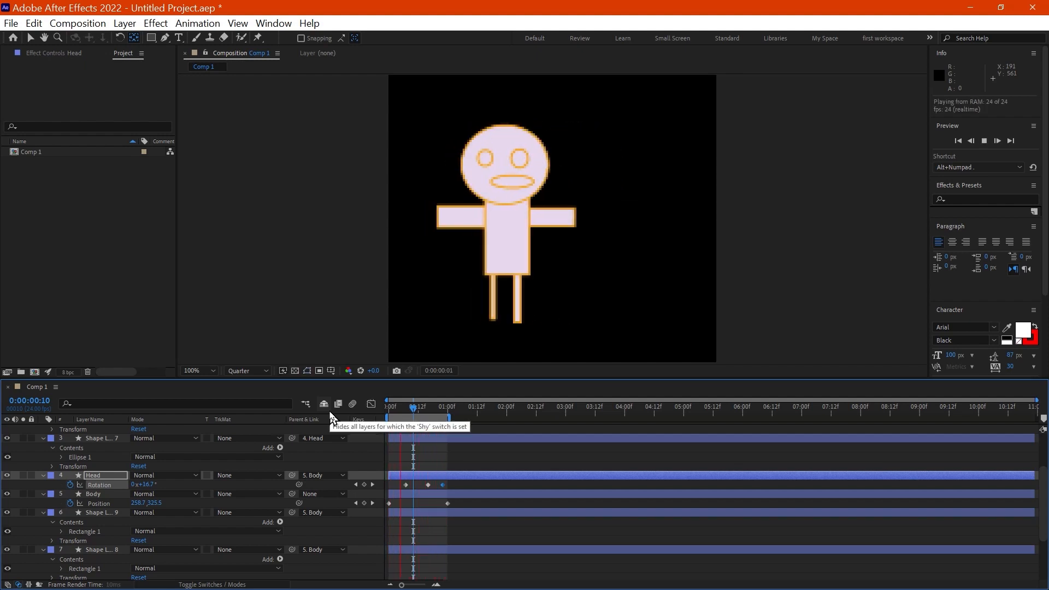
{"action": "key", "text": "space"}
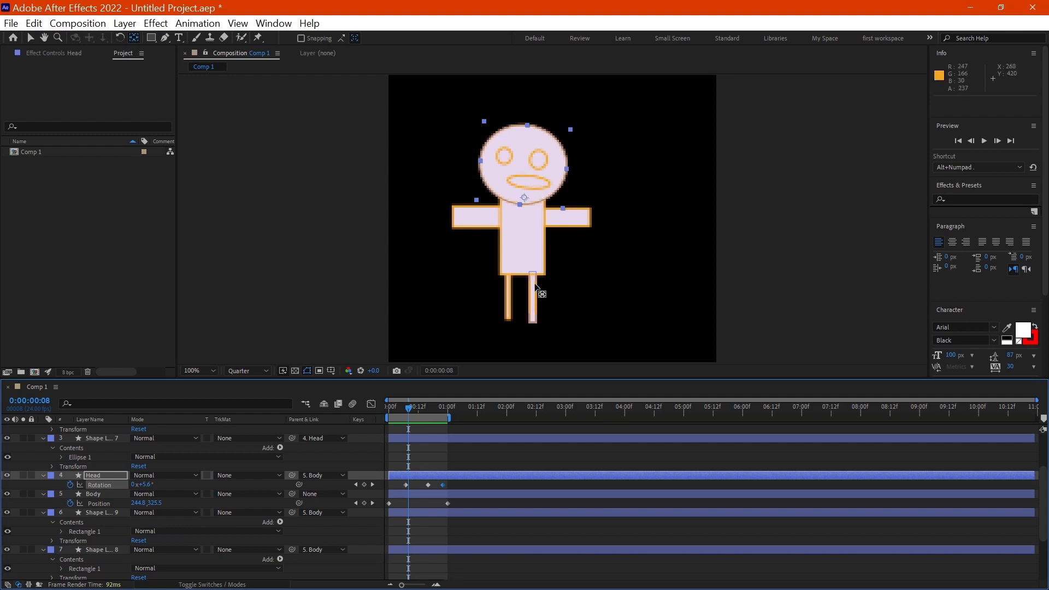
Step: Add a text layer reading "head" beside the character's legs
{"action": "left_click", "coordinate": [577, 305]}
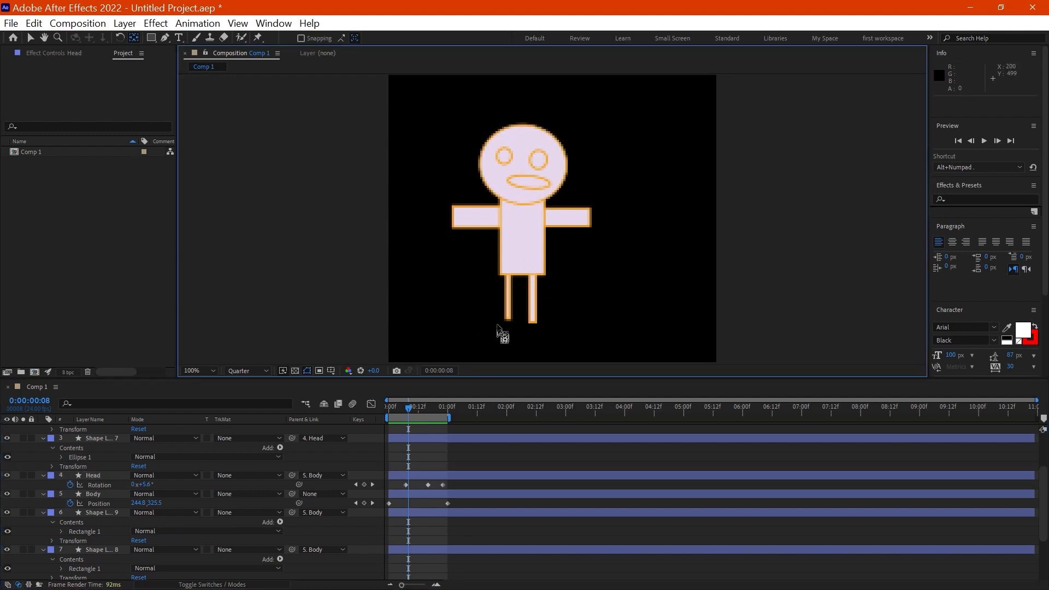
{"action": "left_click", "coordinate": [178, 37]}
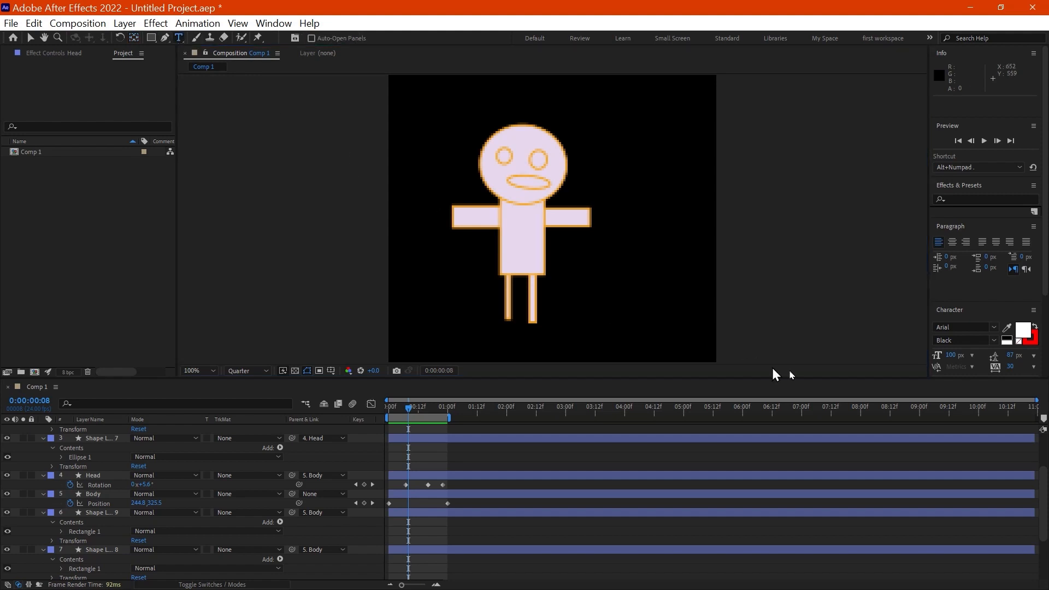
{"action": "left_click", "coordinate": [565, 313]}
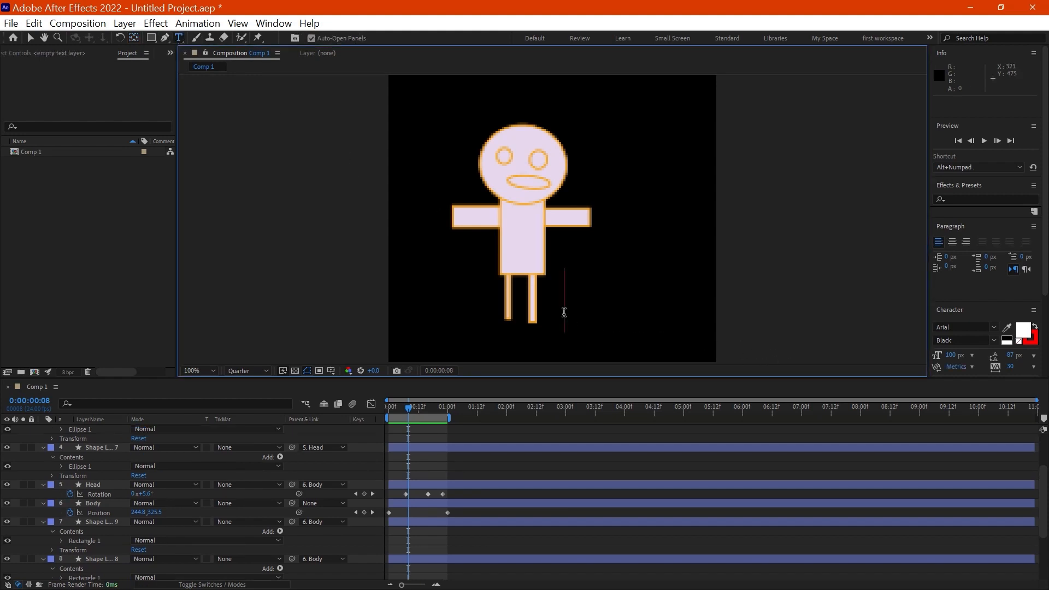
{"action": "type", "text": "head"}
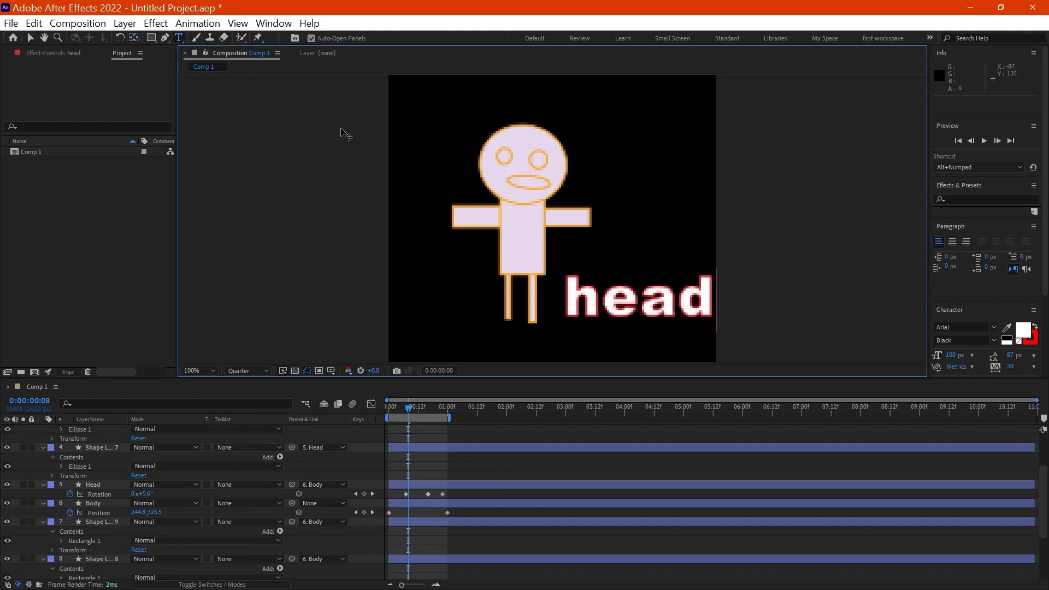
{"action": "left_click", "coordinate": [32, 39]}
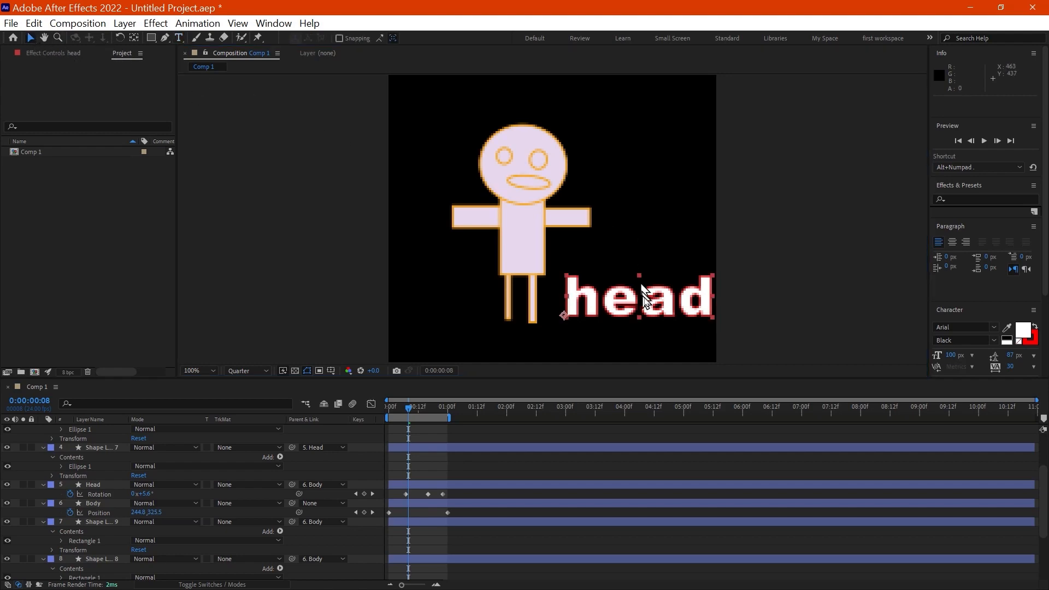
Step: Set the Scale of the "head" text layer to 53%
{"action": "key", "text": "s"}
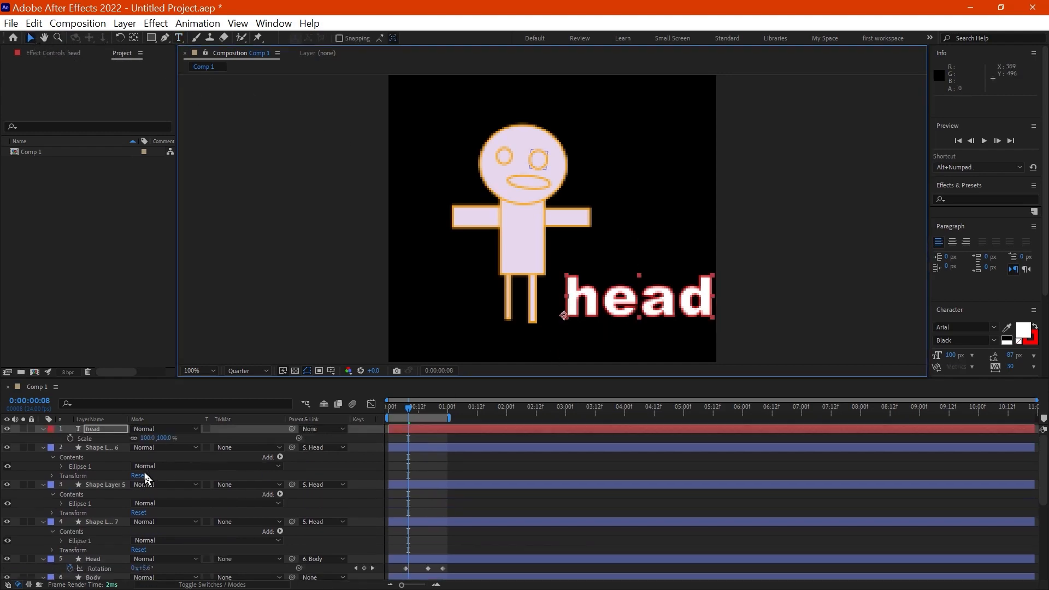
{"action": "left_click", "coordinate": [146, 446]}
{"action": "left_click", "coordinate": [145, 438]}
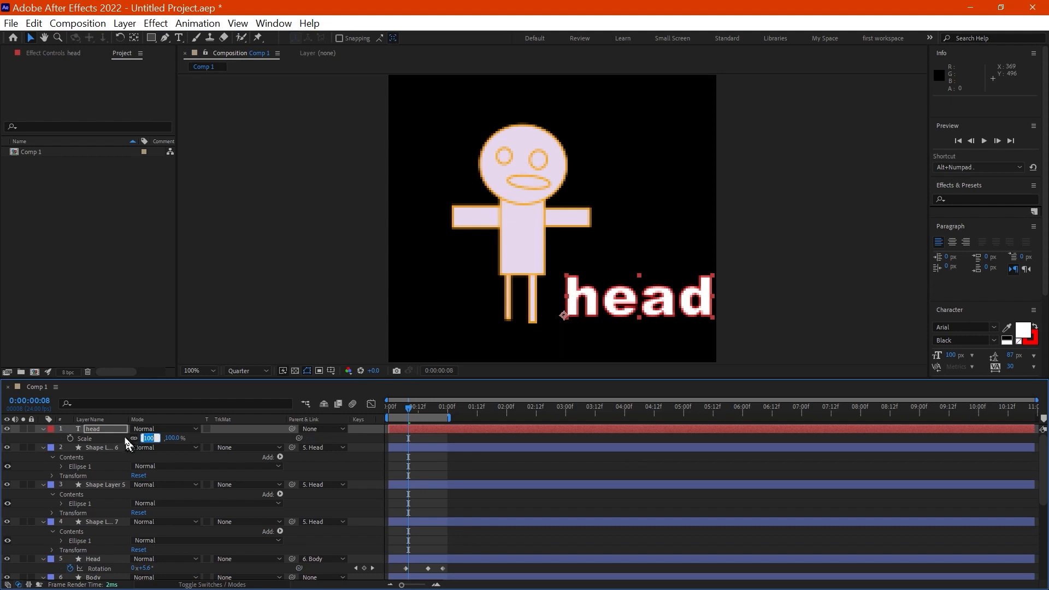
{"action": "type", "text": "53"}
{"action": "key", "text": "Return"}
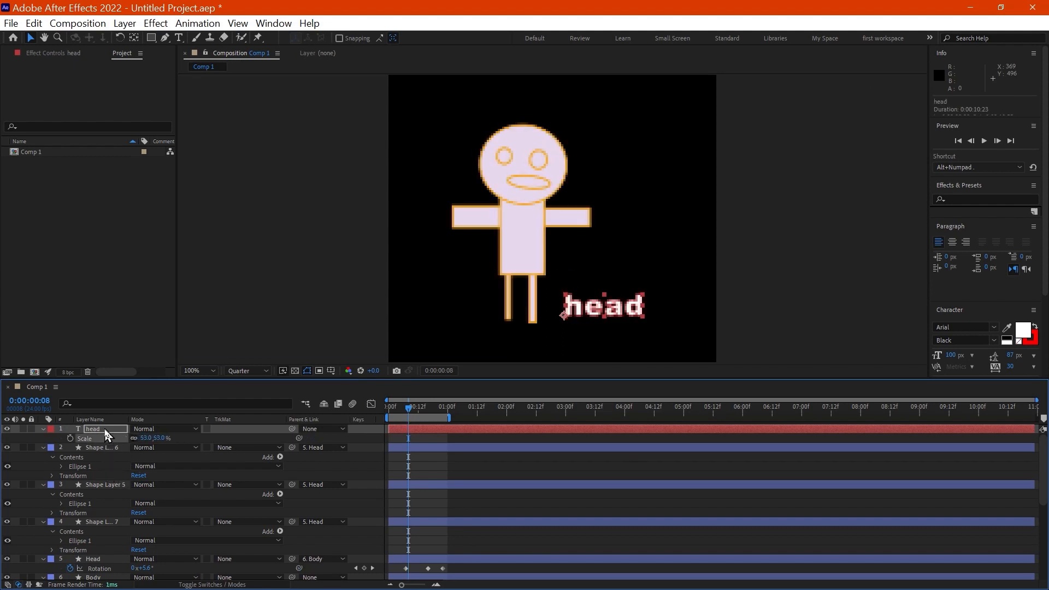
Step: Parent the "head" text layer to the Body layer
{"action": "left_click", "coordinate": [105, 431]}
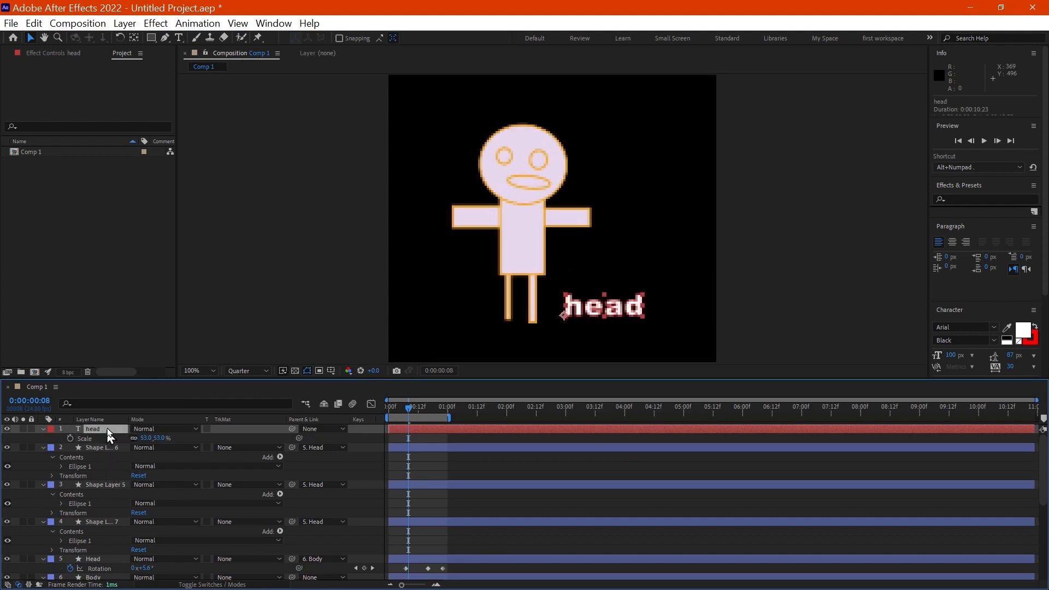
{"action": "left_click", "coordinate": [314, 435]}
{"action": "left_click", "coordinate": [350, 362]}
Step: Set the composition's preview resolution to Third and play the animation from the first frame
{"action": "left_click", "coordinate": [388, 410]}
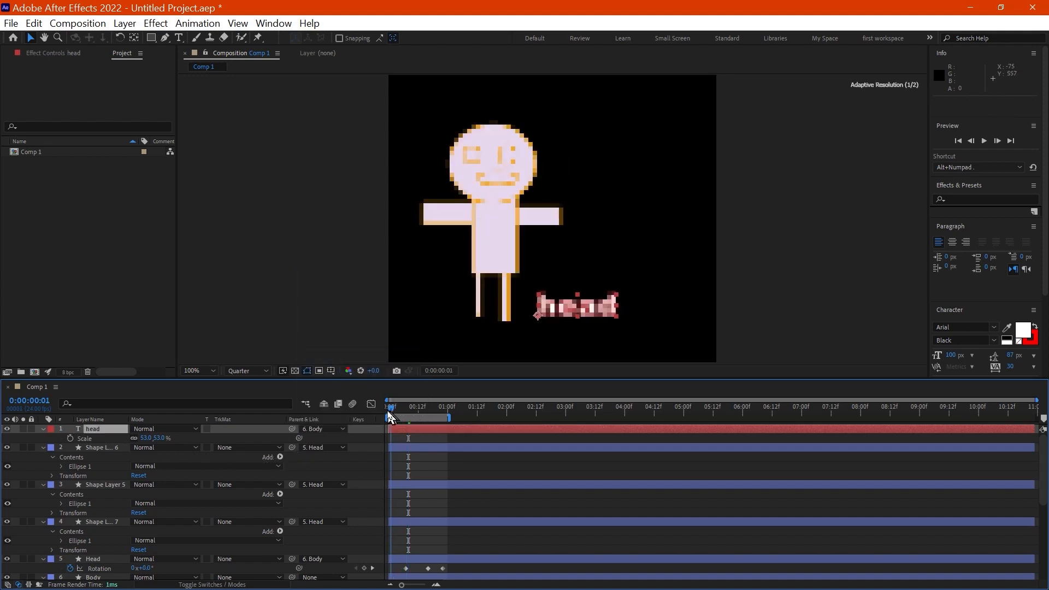
{"action": "left_click", "coordinate": [264, 379]}
{"action": "left_click", "coordinate": [257, 418]}
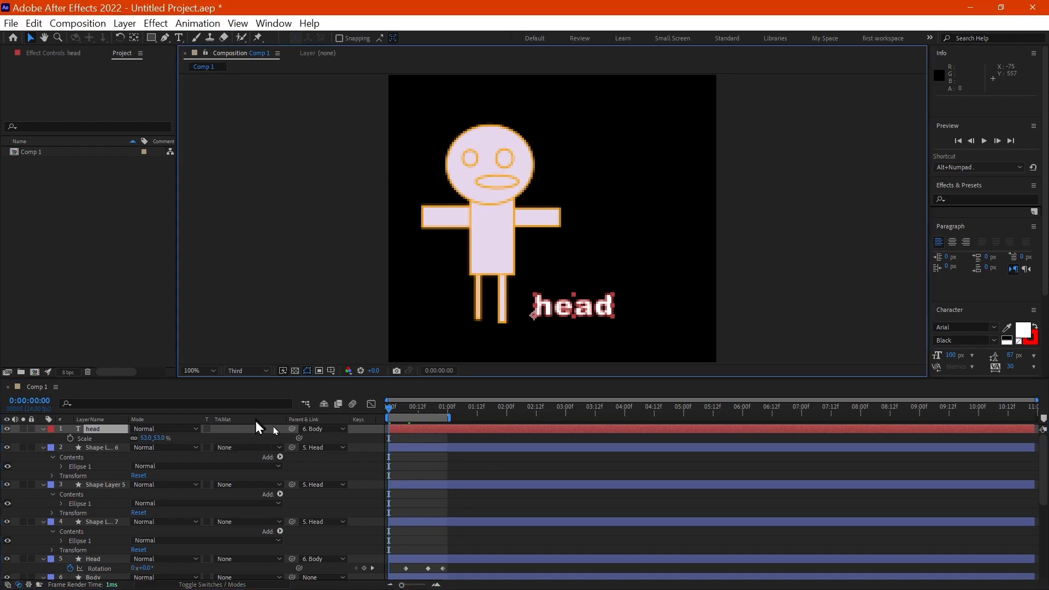
{"action": "key", "text": "space"}
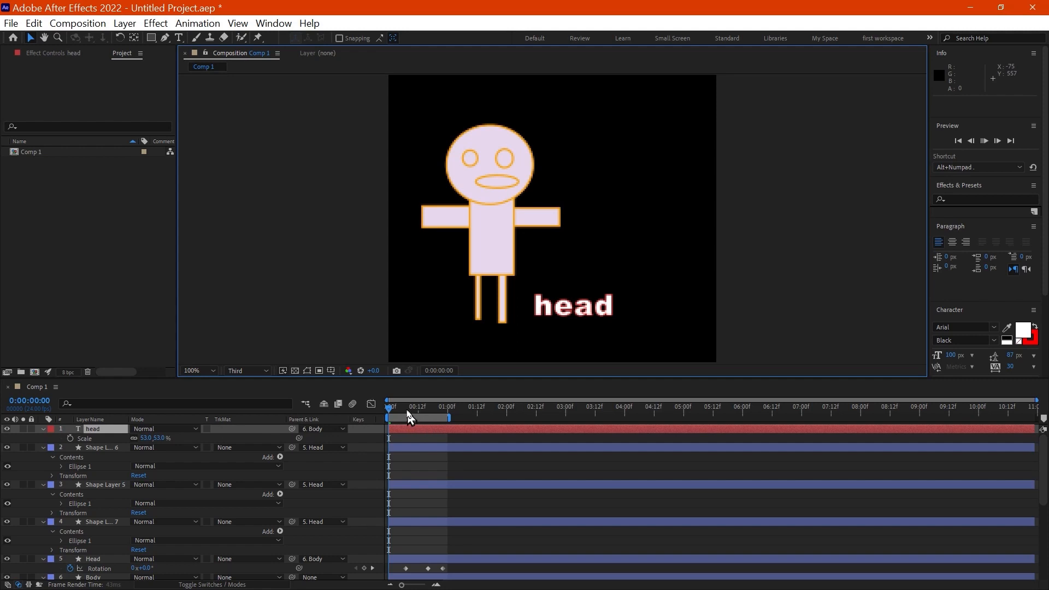
{"action": "key", "text": "space"}
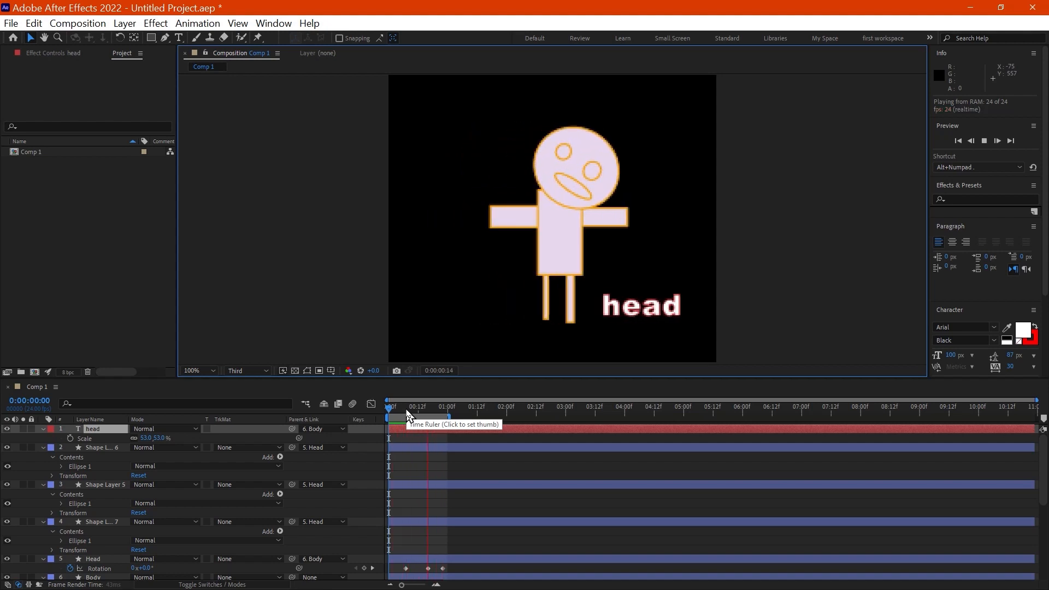
{"action": "key", "text": "space"}
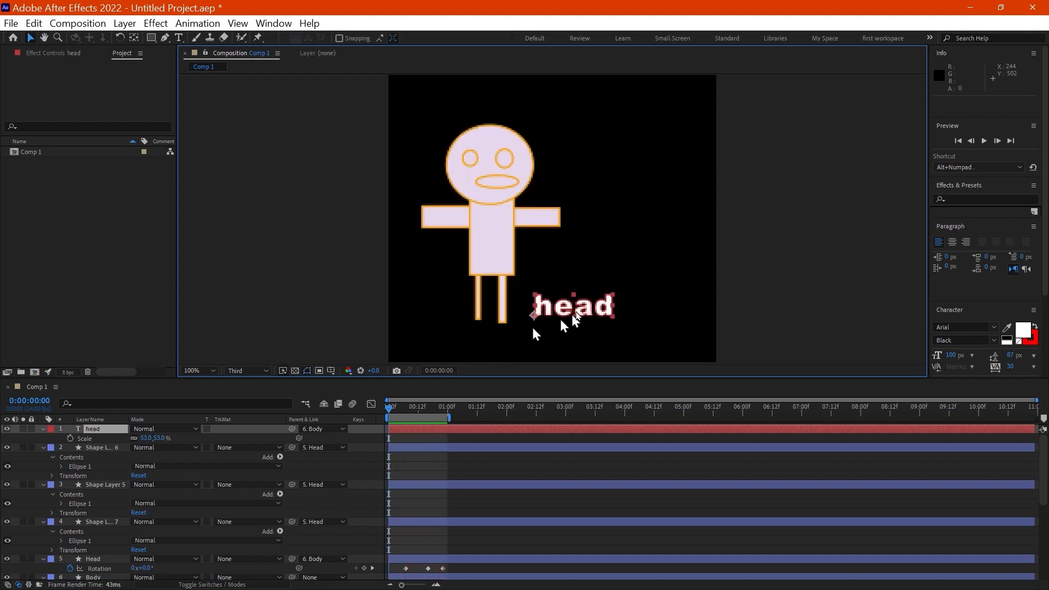
{"action": "left_click", "coordinate": [397, 416]}
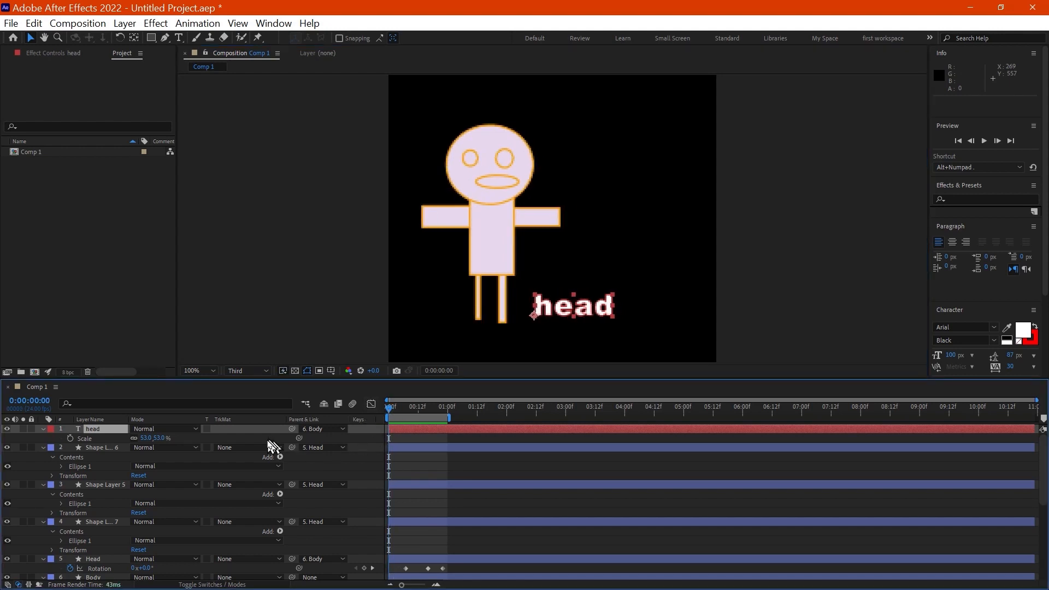
Step: Change the parent of the "head" text layer to the Head shape layer
{"action": "left_click", "coordinate": [315, 431]}
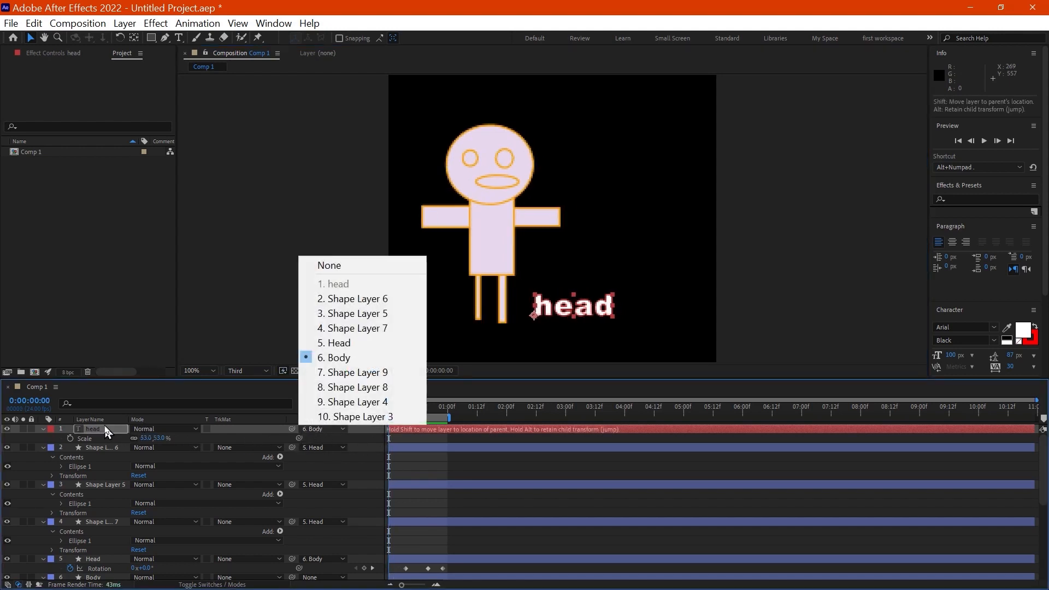
{"action": "left_click", "coordinate": [104, 449]}
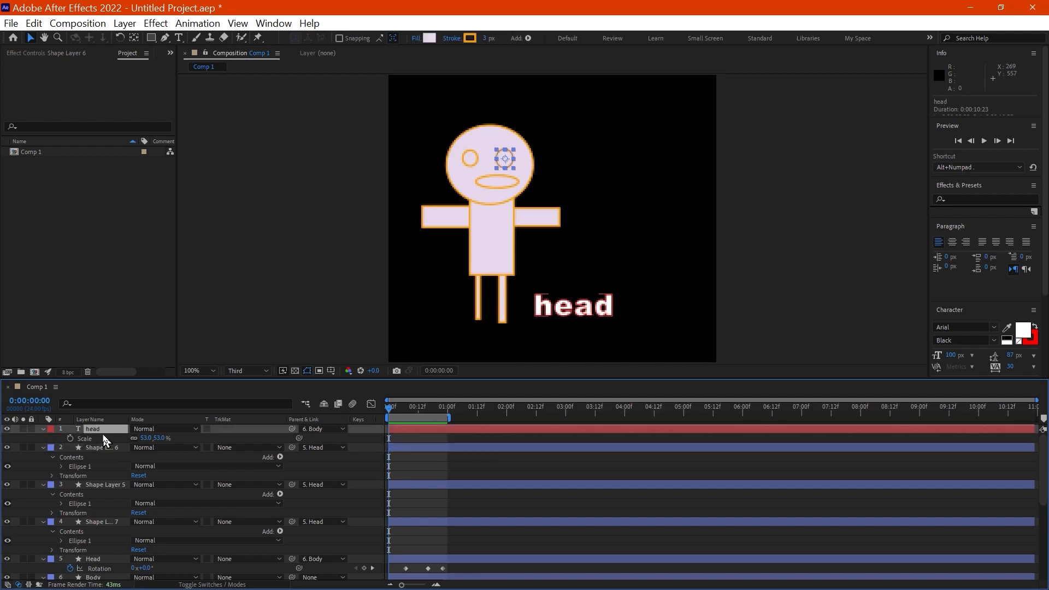
{"action": "left_click", "coordinate": [103, 433]}
{"action": "left_click", "coordinate": [332, 430]}
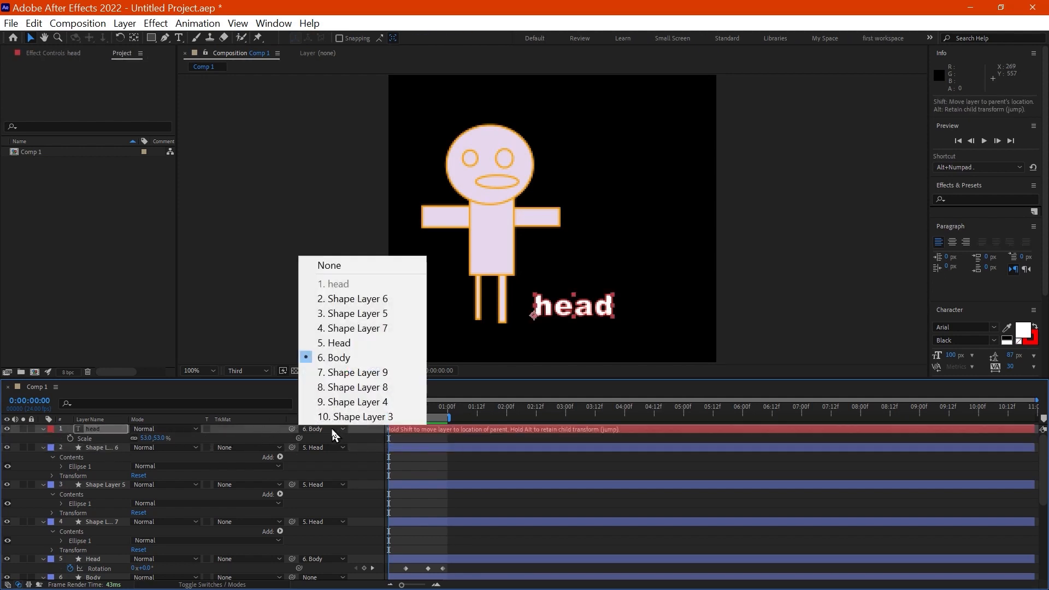
{"action": "left_click", "coordinate": [350, 343]}
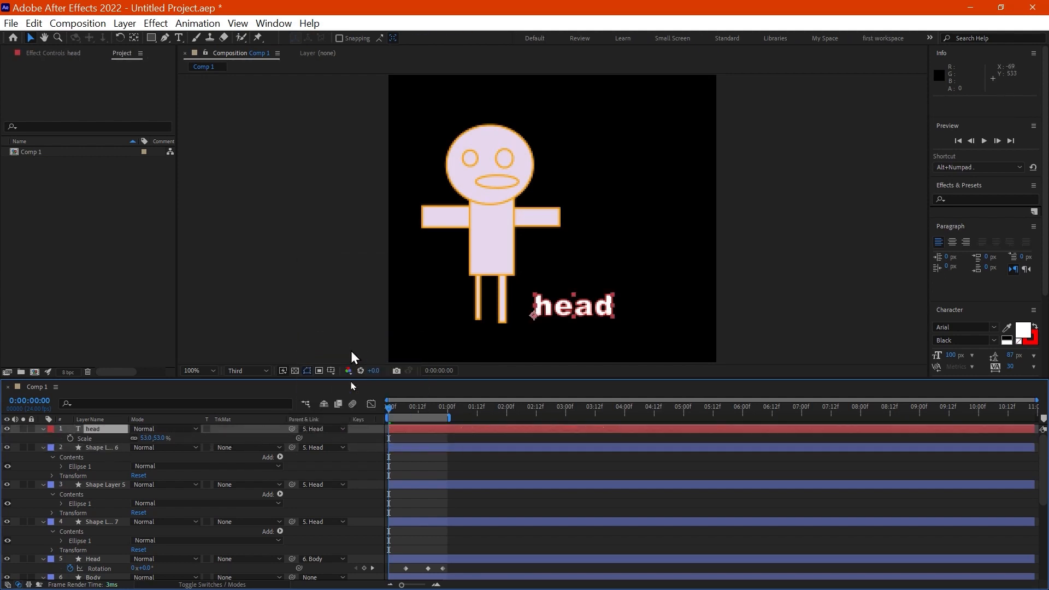
Step: Play the animation from the first frame and scrub to 0:00:00:21 to examine how the text follows the Head layer
{"action": "left_click_drag", "start_coordinate": [402, 413], "coordinate": [386, 411]}
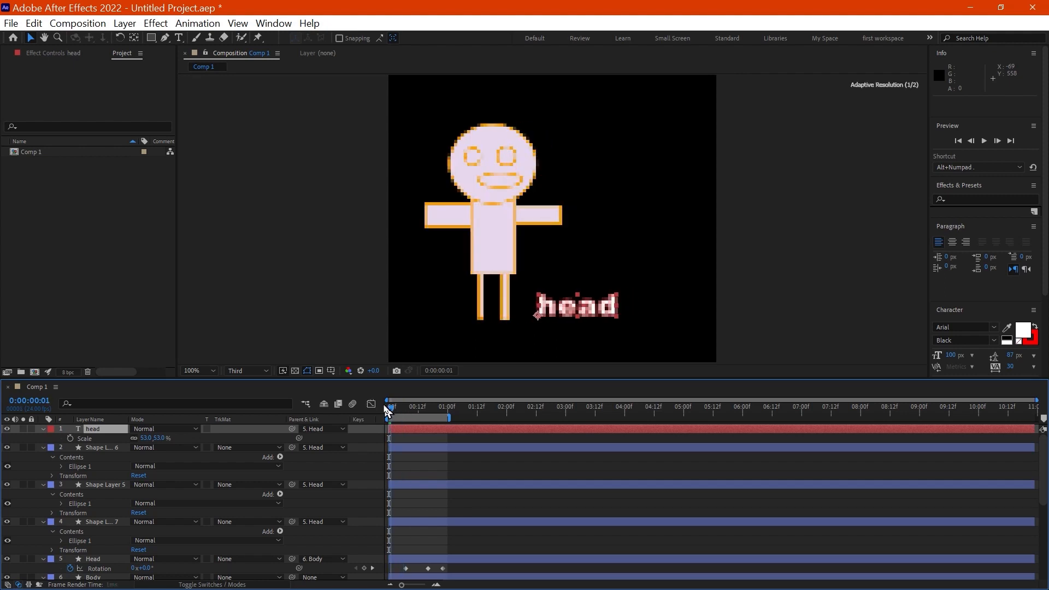
{"action": "key", "text": "space"}
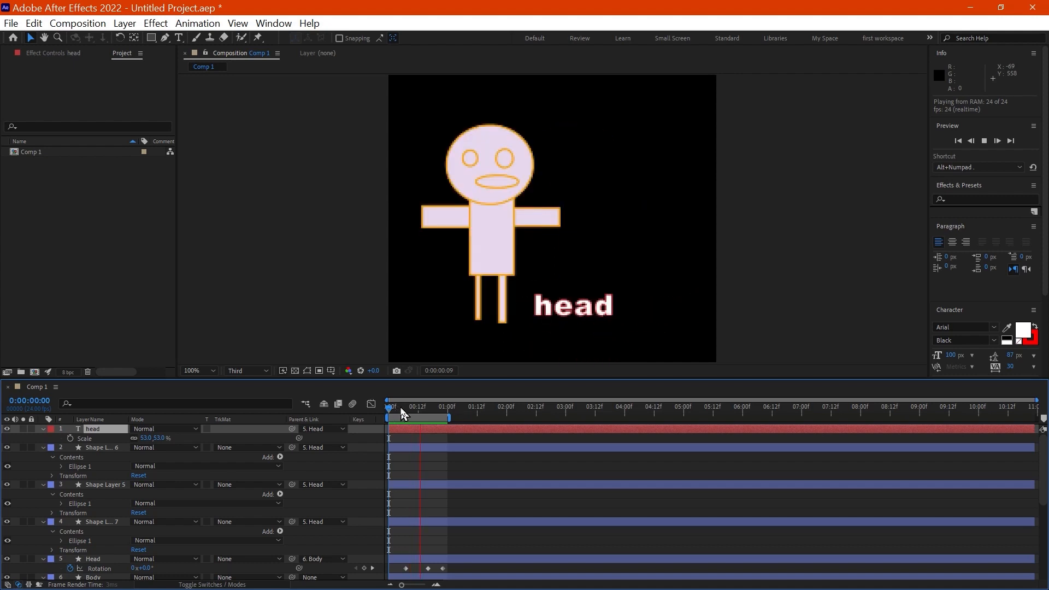
{"action": "left_click_drag", "start_coordinate": [386, 409], "coordinate": [424, 417]}
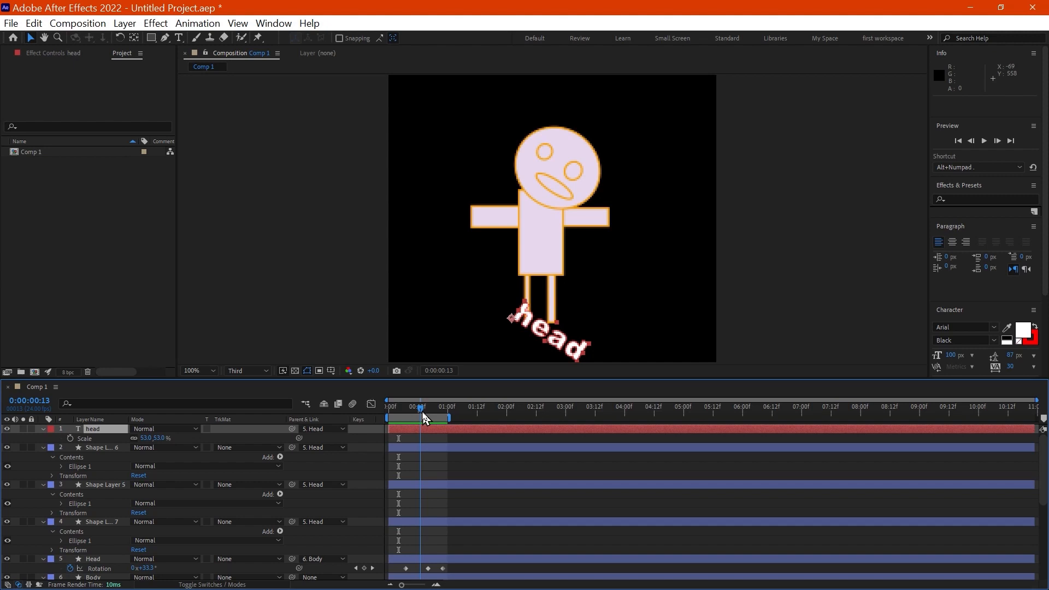
{"action": "left_click_drag", "start_coordinate": [428, 418], "coordinate": [441, 427]}
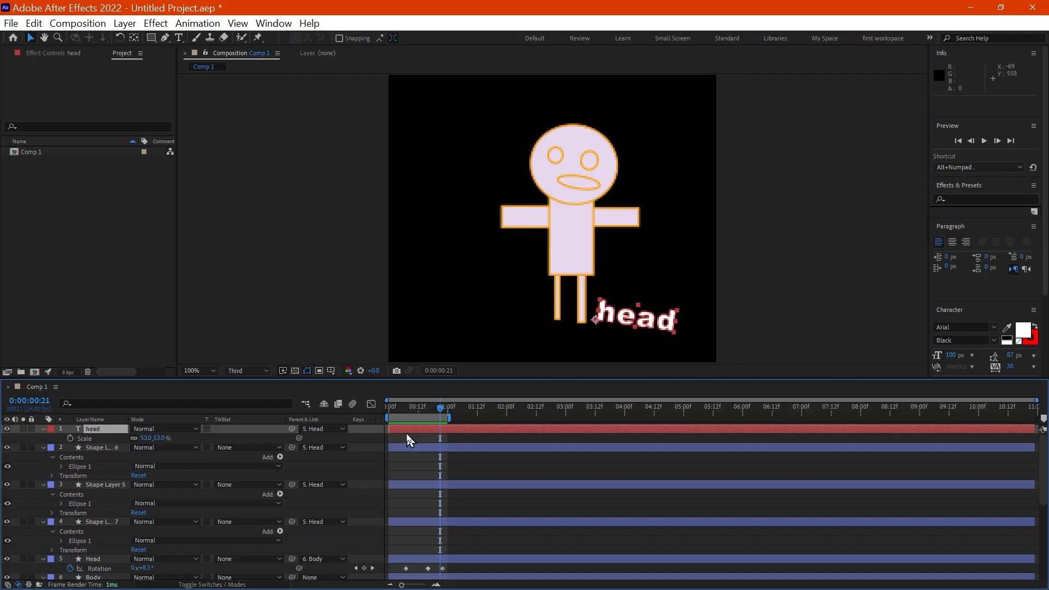